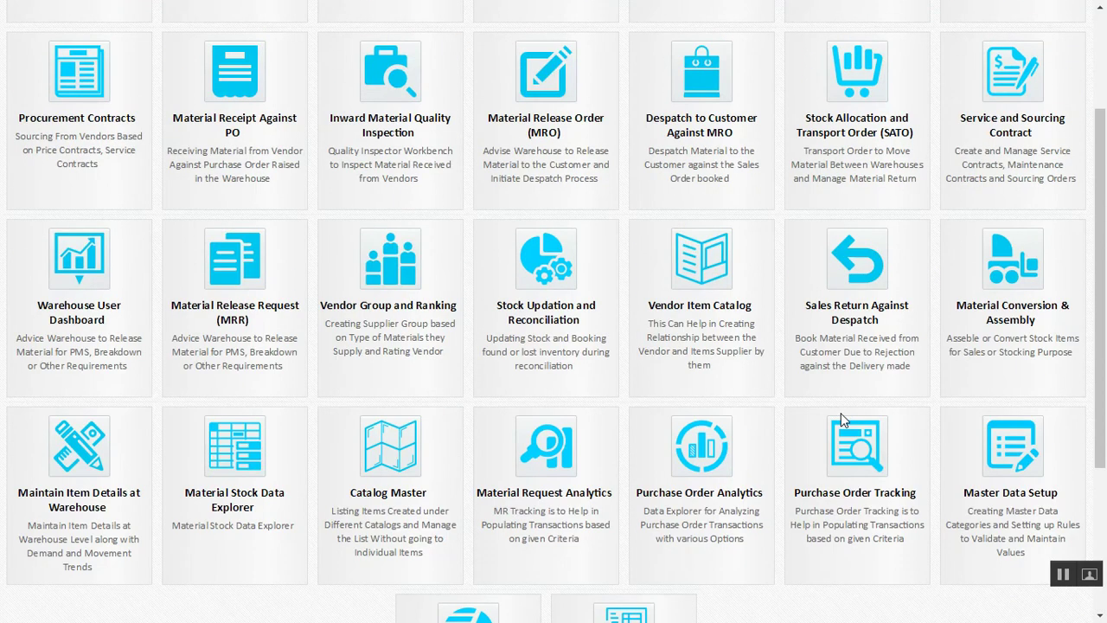
# Open Lead Database Management from the Customer Relationship Management module.
pyautogui.scroll(-3, 831, 428)
pyautogui.click(562, 591)
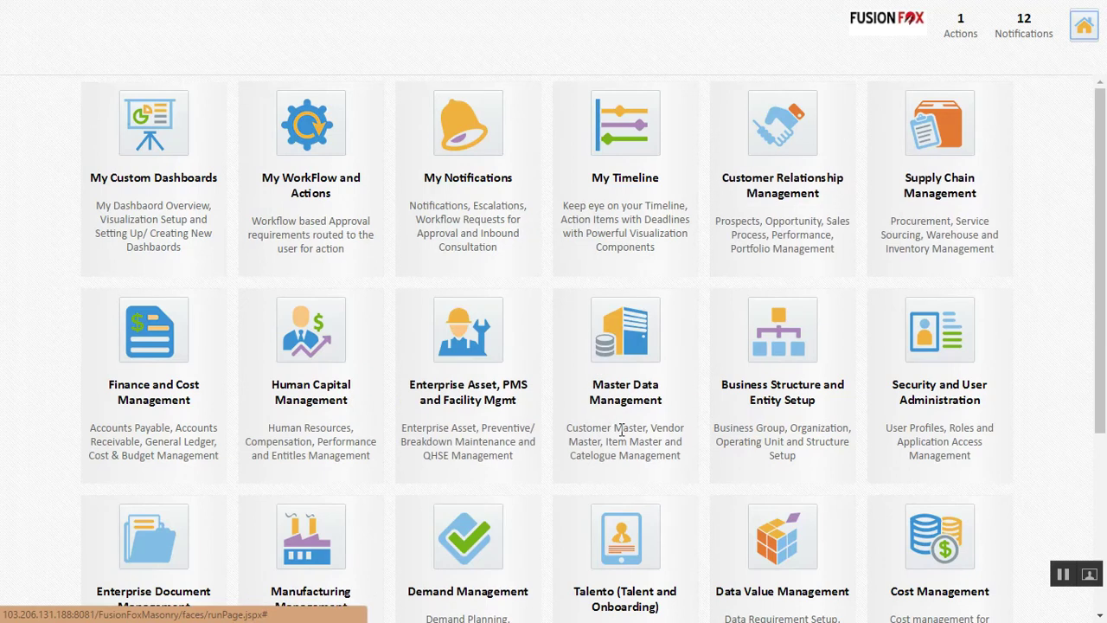
pyautogui.click(776, 126)
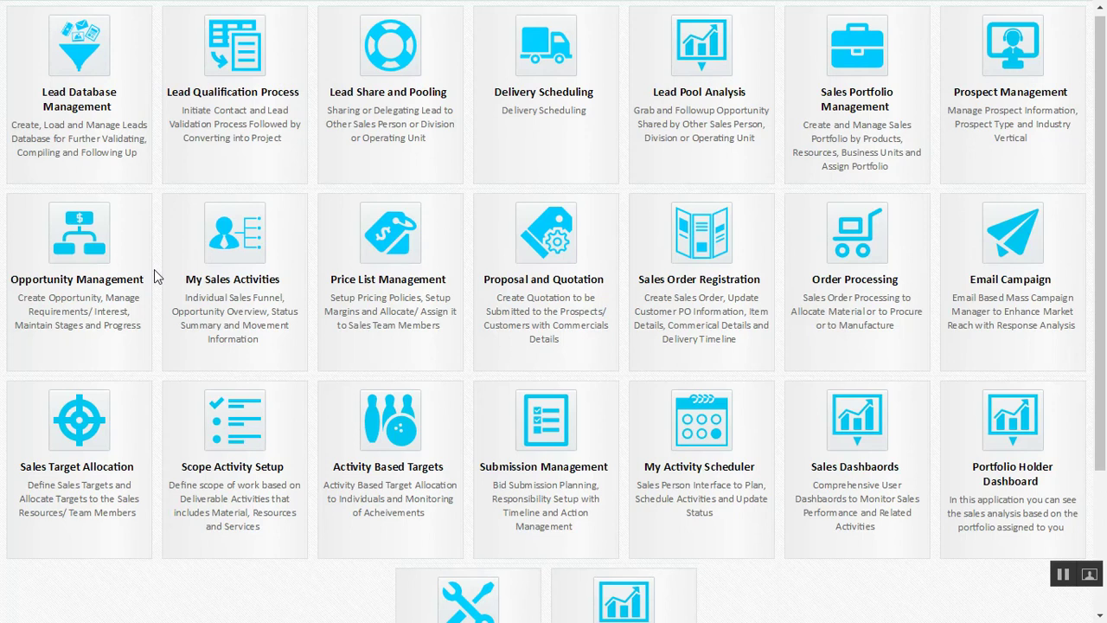
pyautogui.click(102, 63)
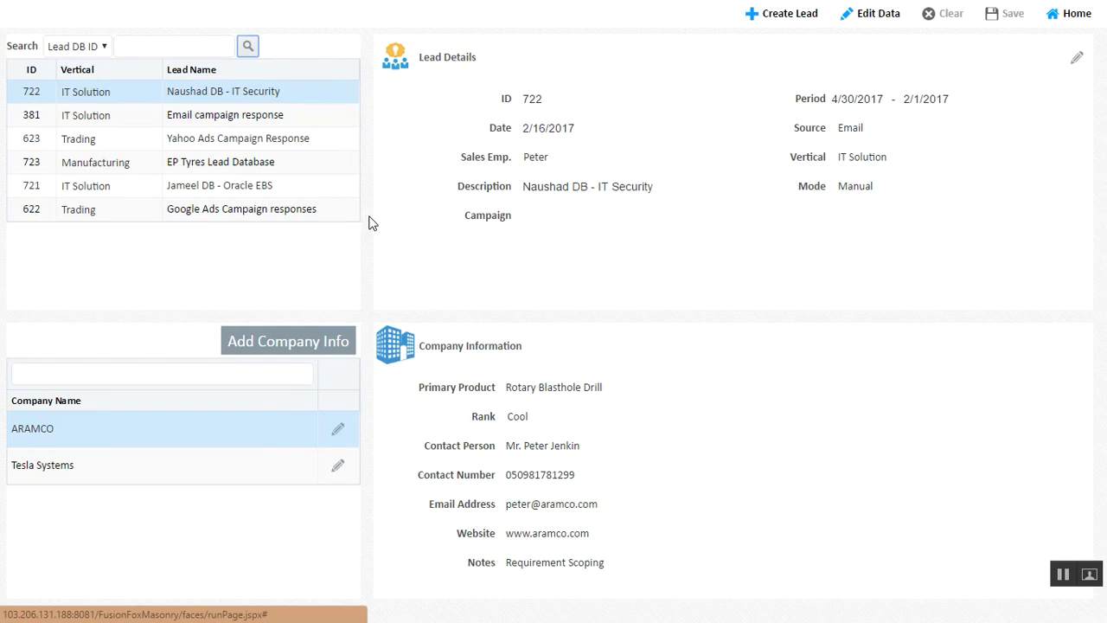
# Review the details of the Google Ads Campaign responses, Oracle EBS and EP Tyres leads, and leave the lead database.
pyautogui.doubleClick(246, 209)
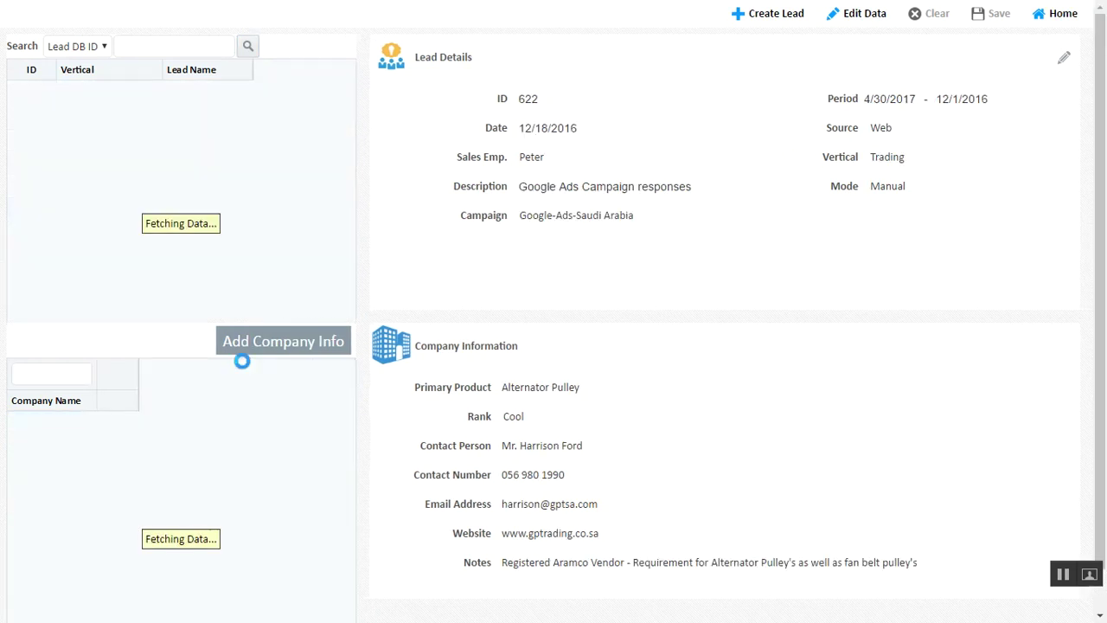
pyautogui.doubleClick(115, 191)
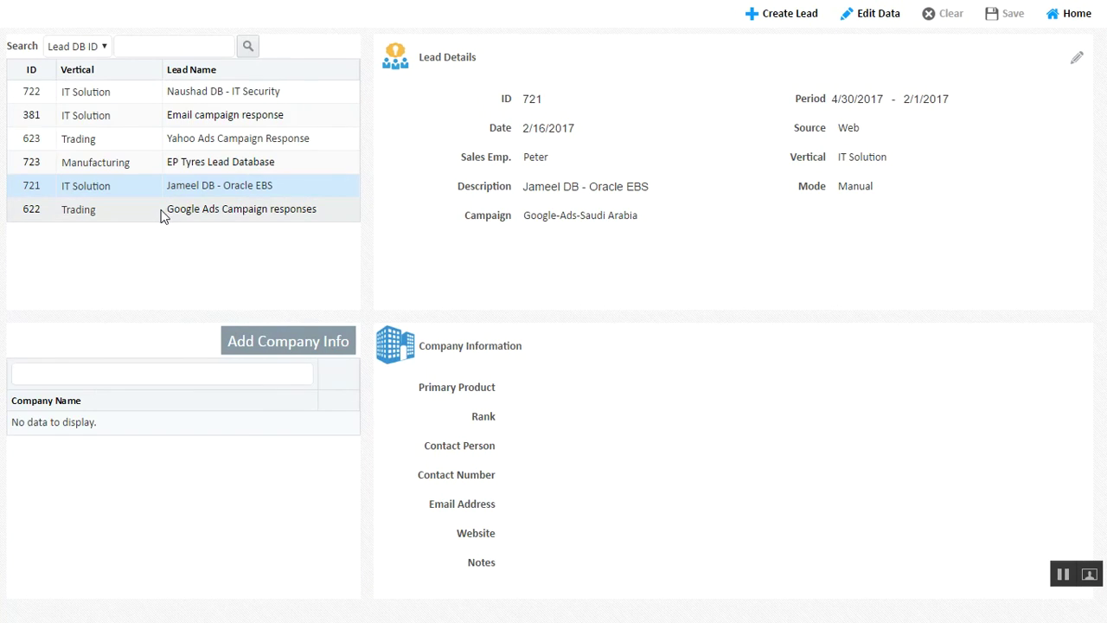
pyautogui.doubleClick(99, 163)
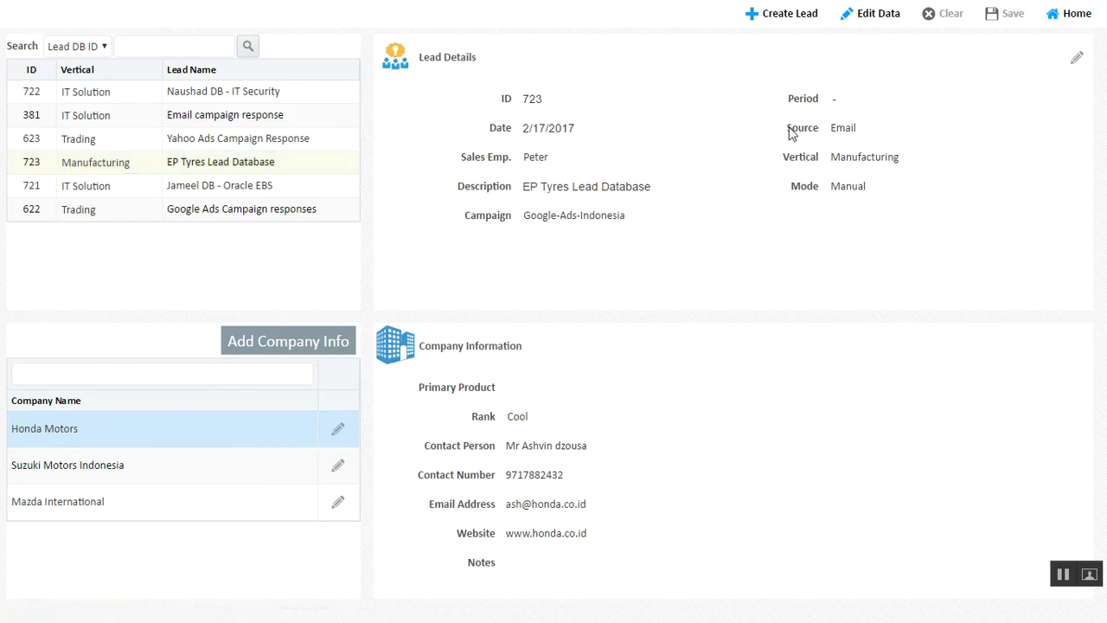
pyautogui.moveTo(790, 132); pyautogui.dragTo(852, 129)
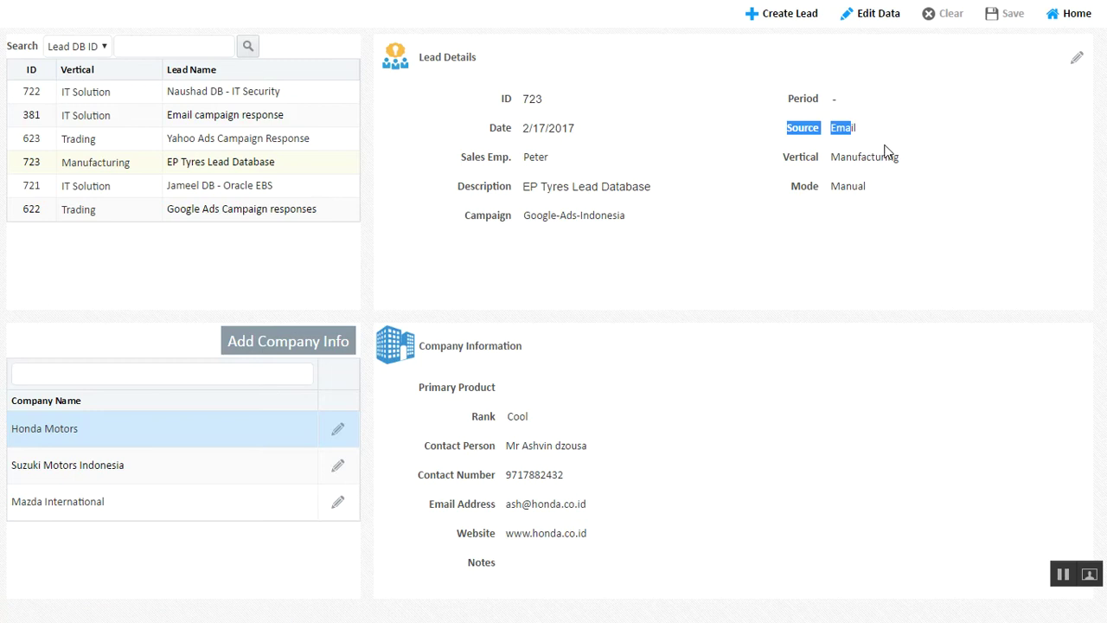
pyautogui.click(1077, 13)
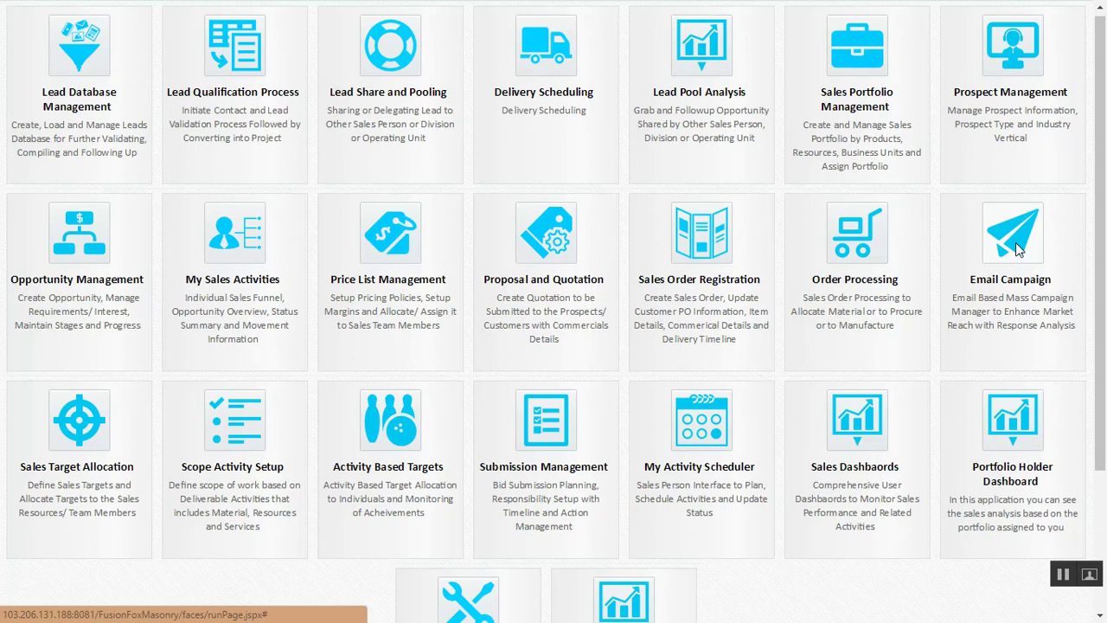
# Open Email Campaign and set the campaign search's status filter to DRAFT, leaving the other criteria empty.
pyautogui.click(1015, 242)
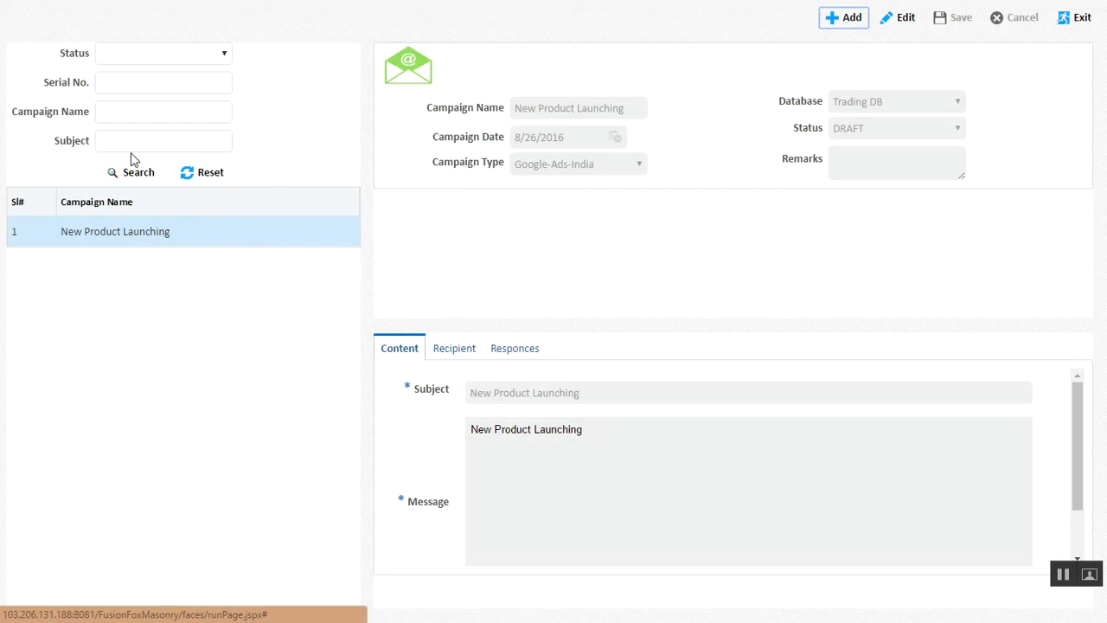
pyautogui.click(191, 54)
pyautogui.click(293, 82)
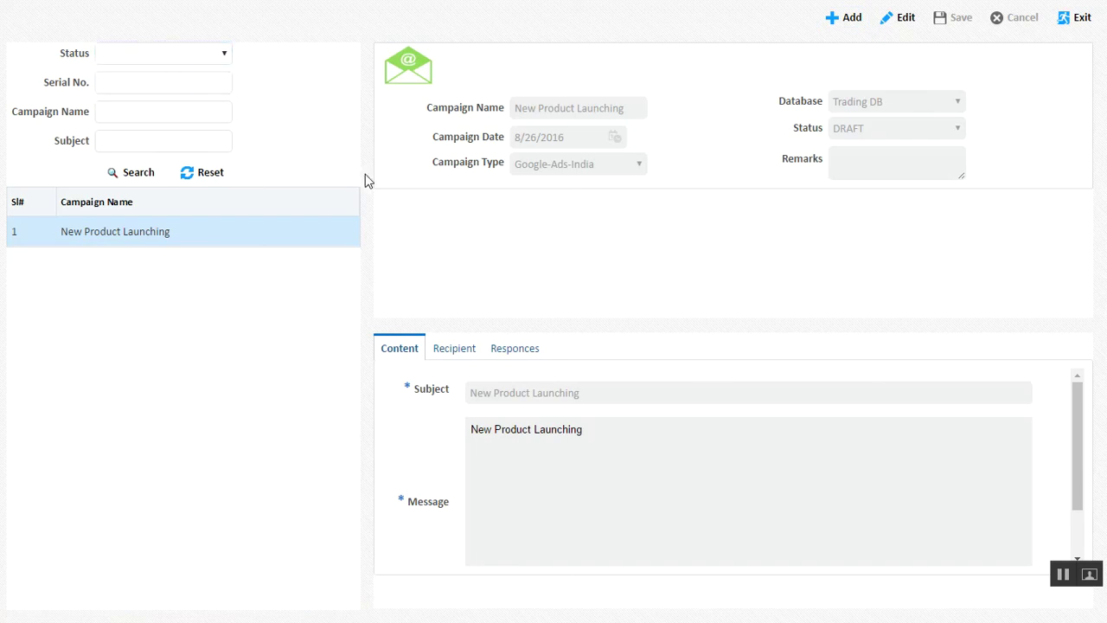
pyautogui.click(159, 55)
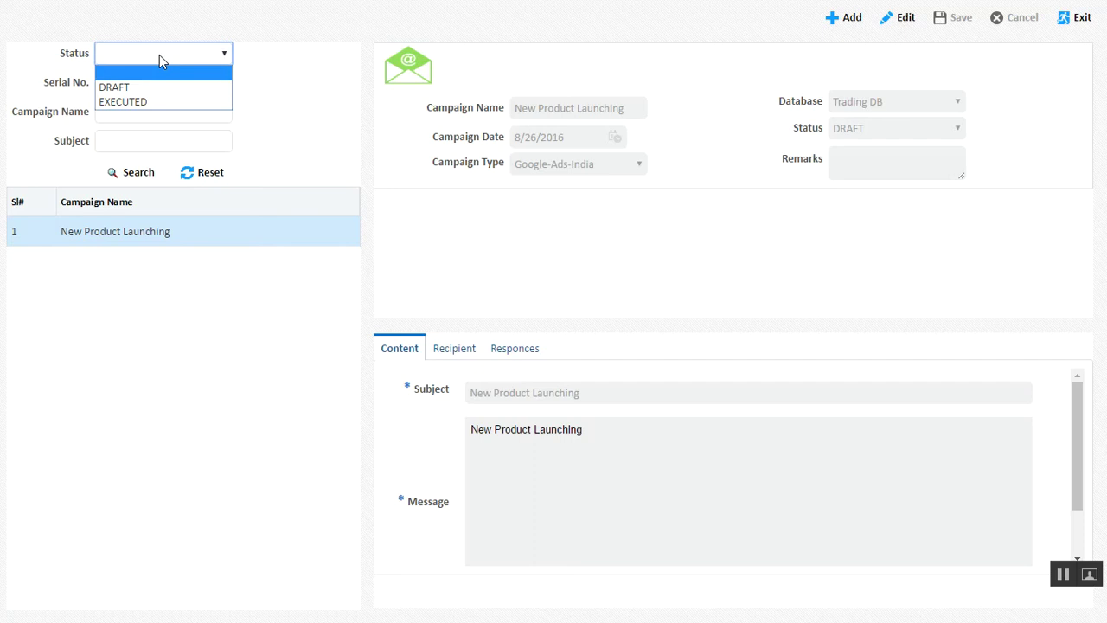
pyautogui.click(153, 102)
pyautogui.click(211, 52)
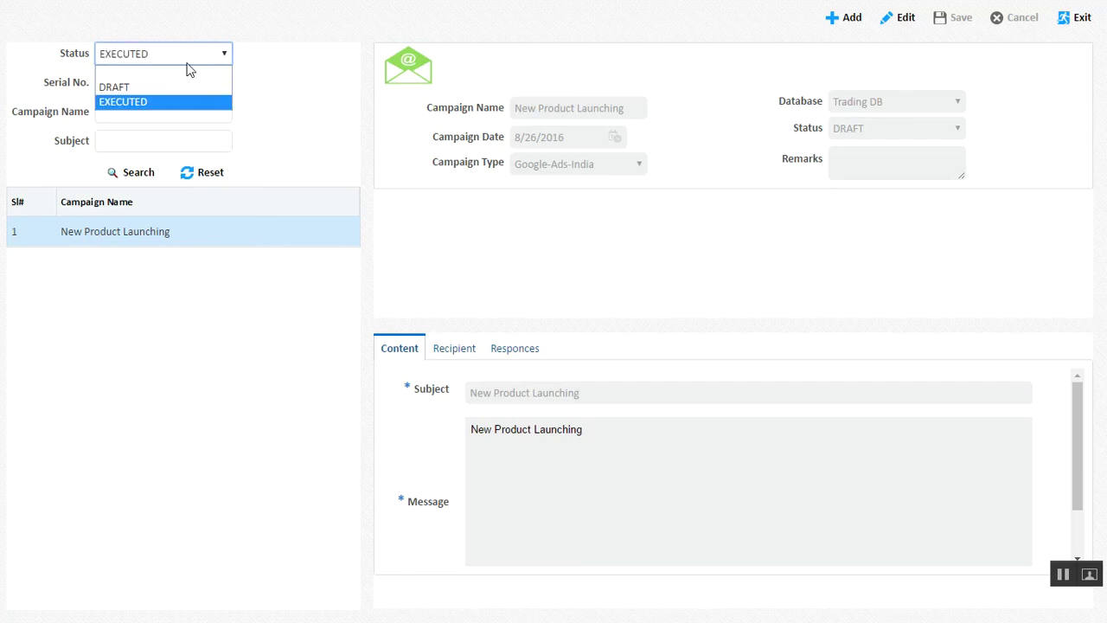
pyautogui.click(150, 90)
pyautogui.click(160, 85)
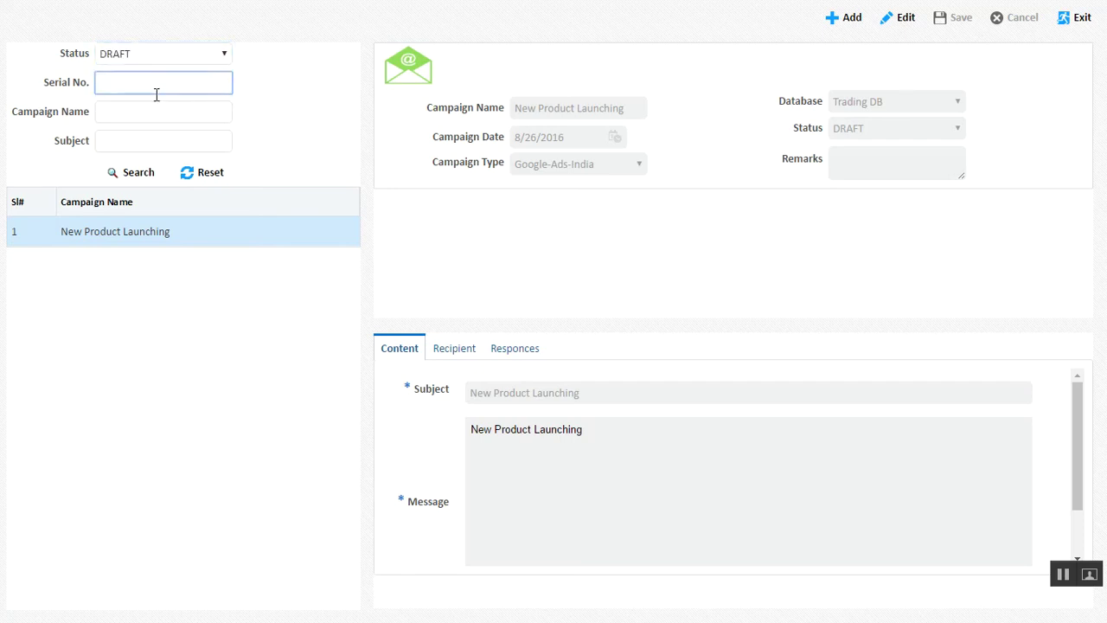
pyautogui.click(150, 108)
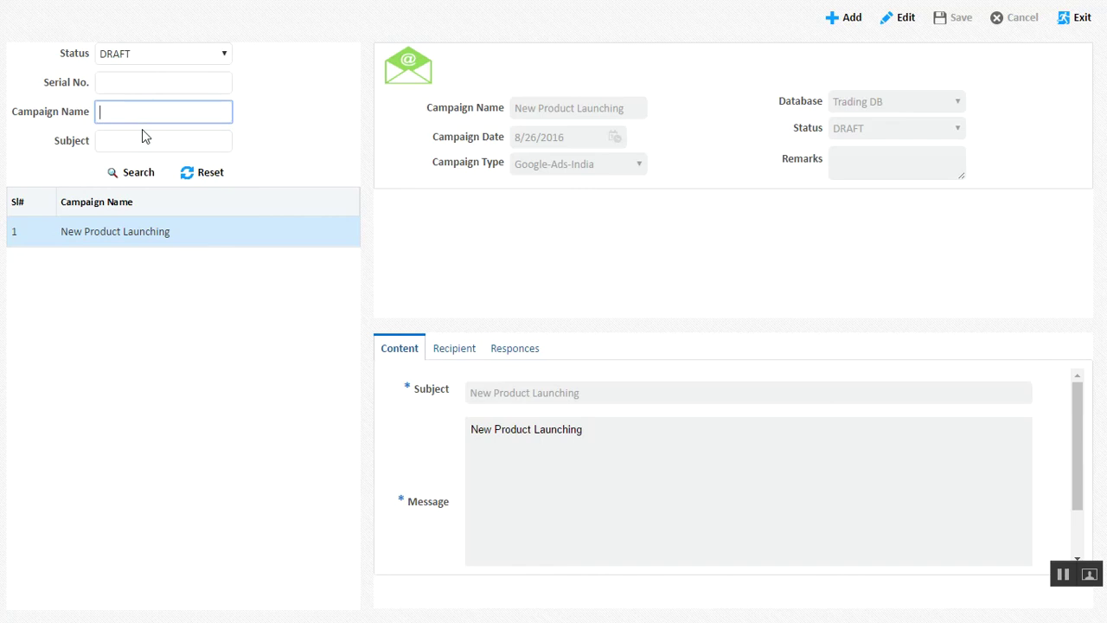
pyautogui.click(144, 145)
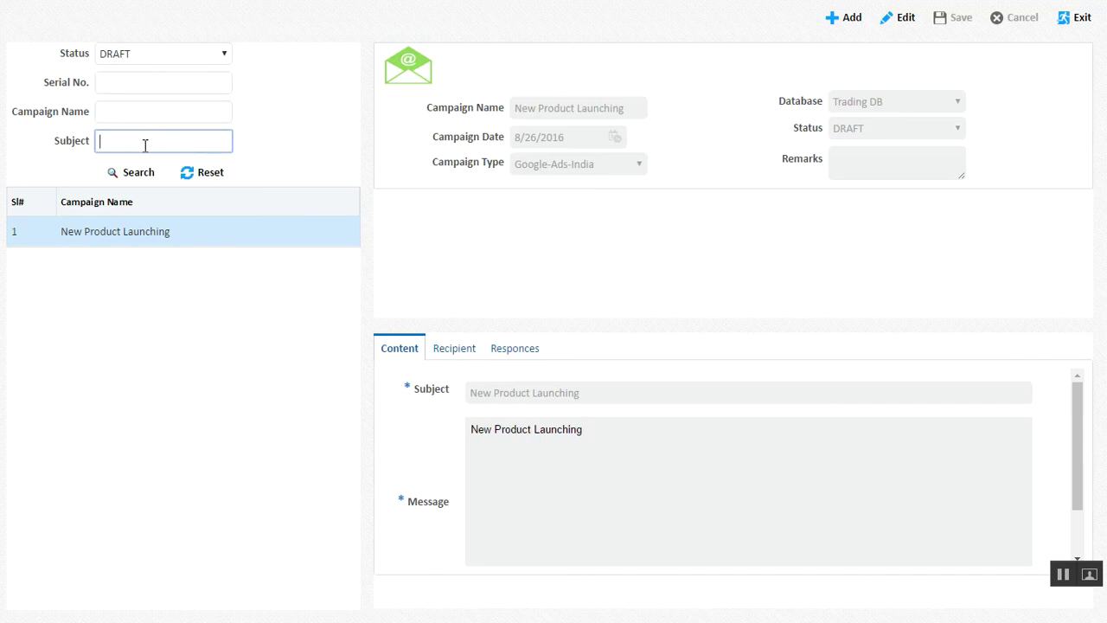
# Review the recipients, responses and content of the New Product Launching campaign, and exit Email Campaign.
pyautogui.click(454, 350)
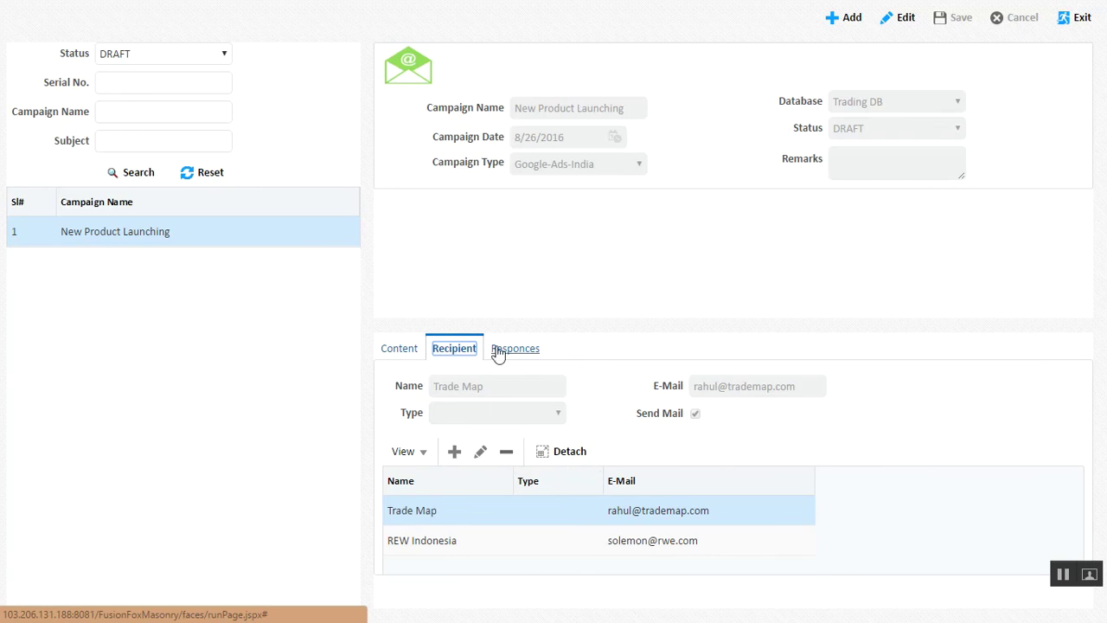
pyautogui.click(530, 350)
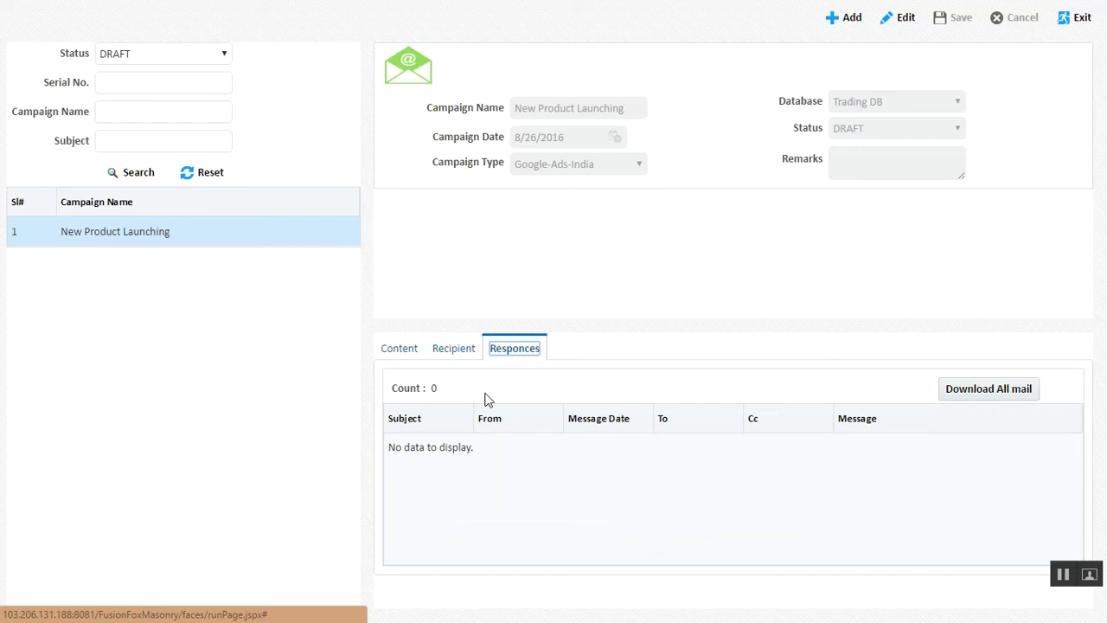
pyautogui.click(400, 353)
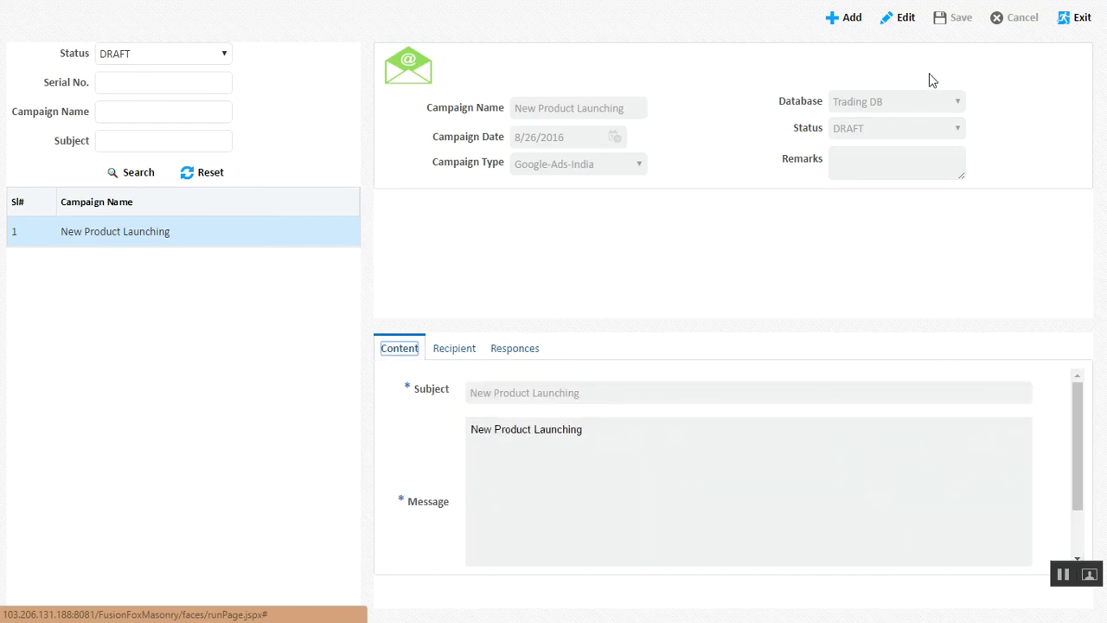
pyautogui.click(1082, 17)
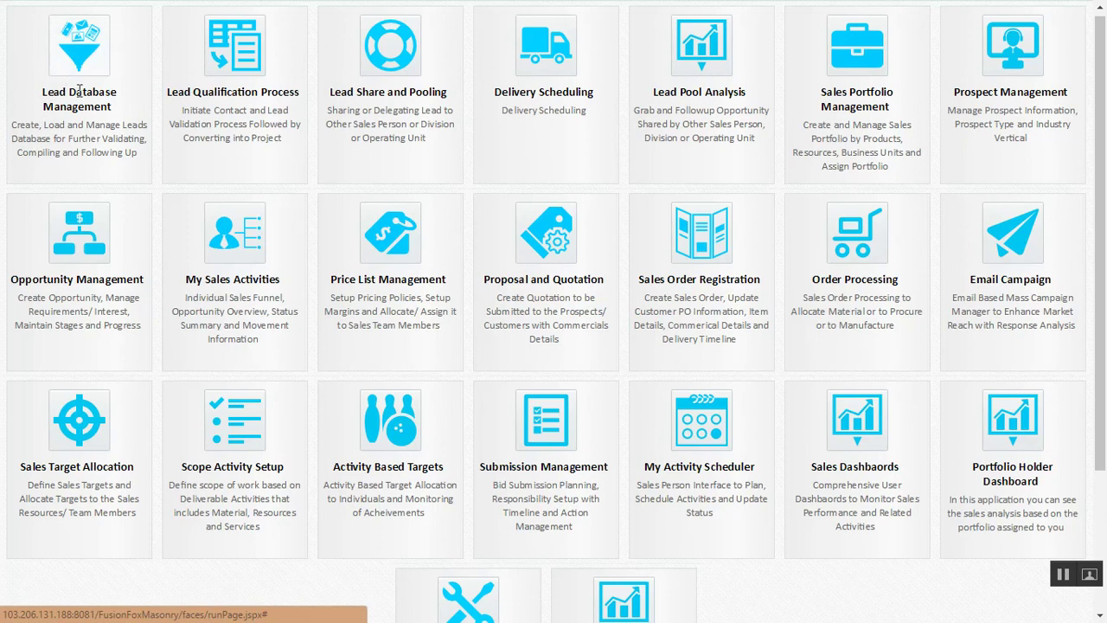
# Open Lead Qualification Process and examine the Yahoo Ads Campaign Response lead's companies and qualification chart.
pyautogui.click(200, 87)
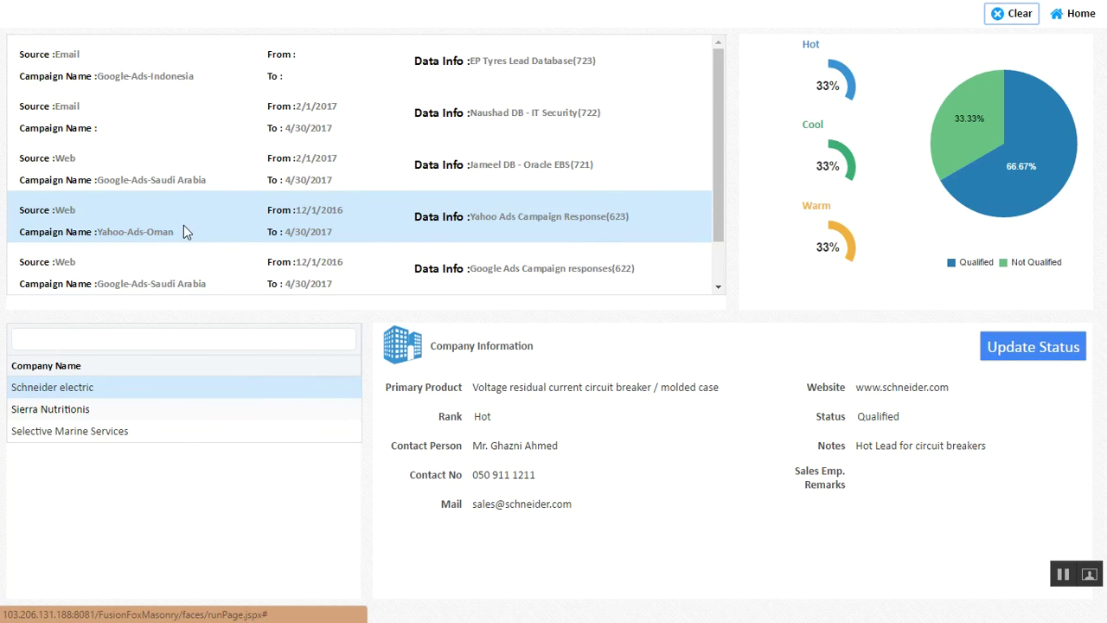
pyautogui.click(162, 427)
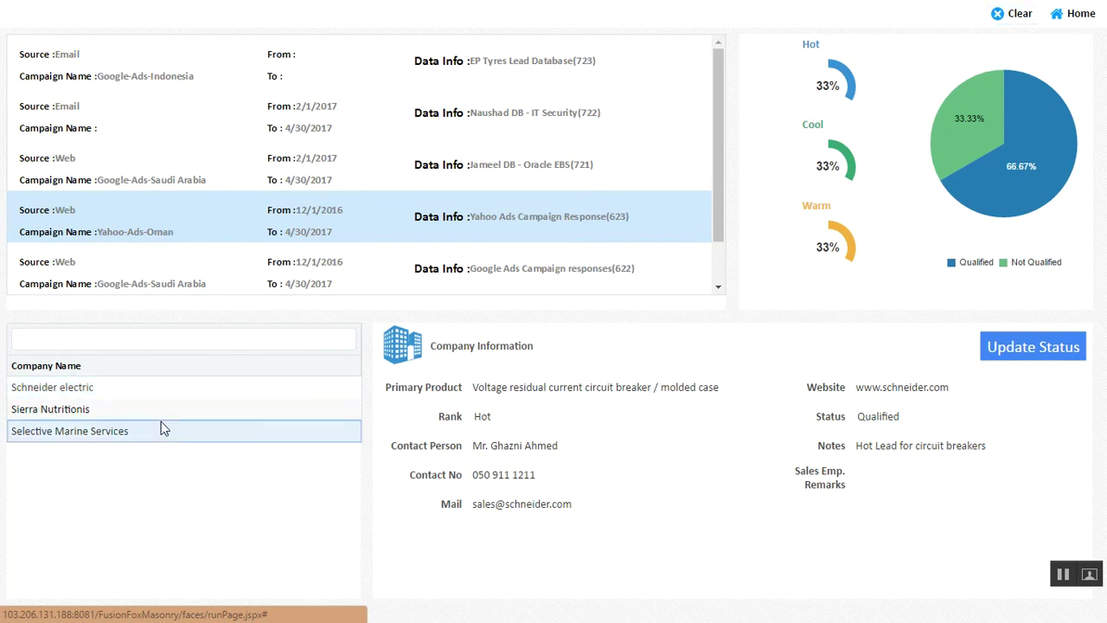
pyautogui.moveTo(156, 173); pyautogui.dragTo(240, 237)
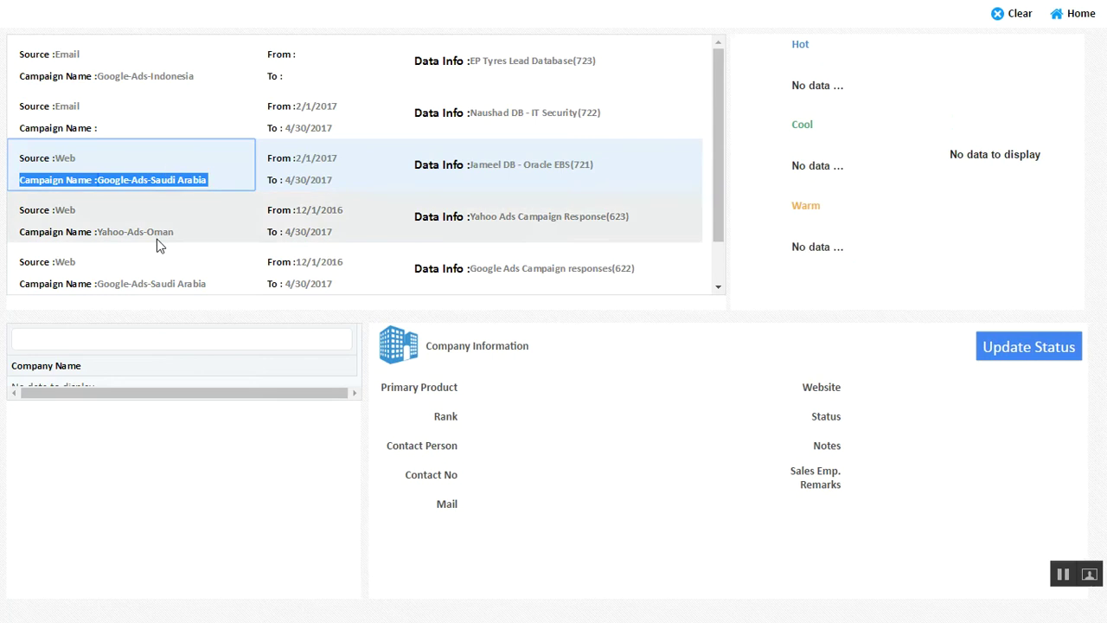
pyautogui.moveTo(144, 231); pyautogui.dragTo(145, 233)
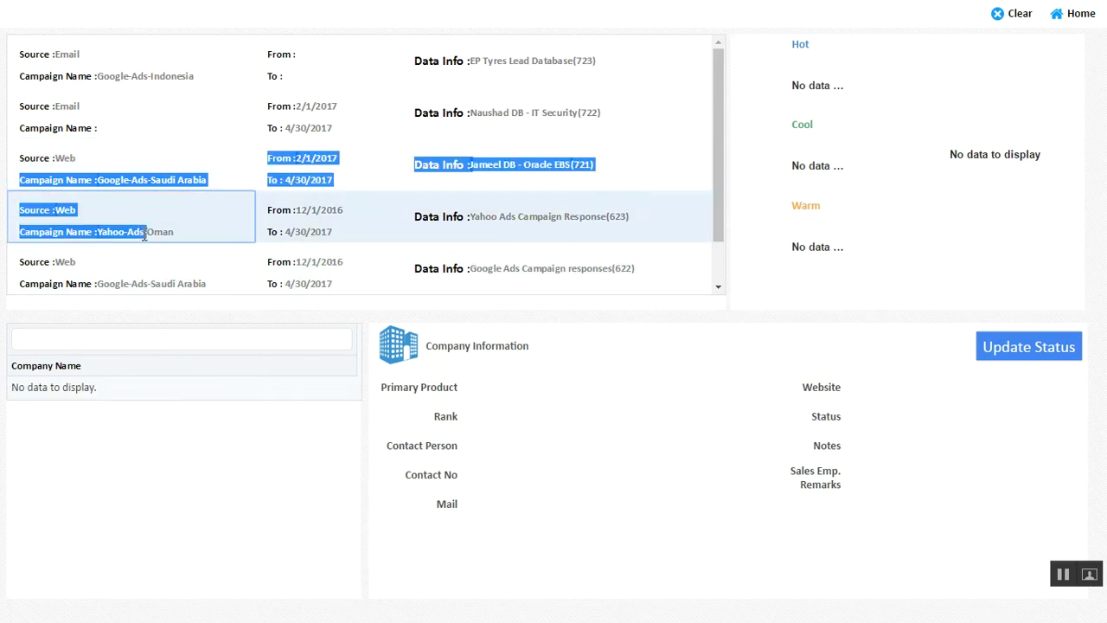
pyautogui.moveTo(969, 218)
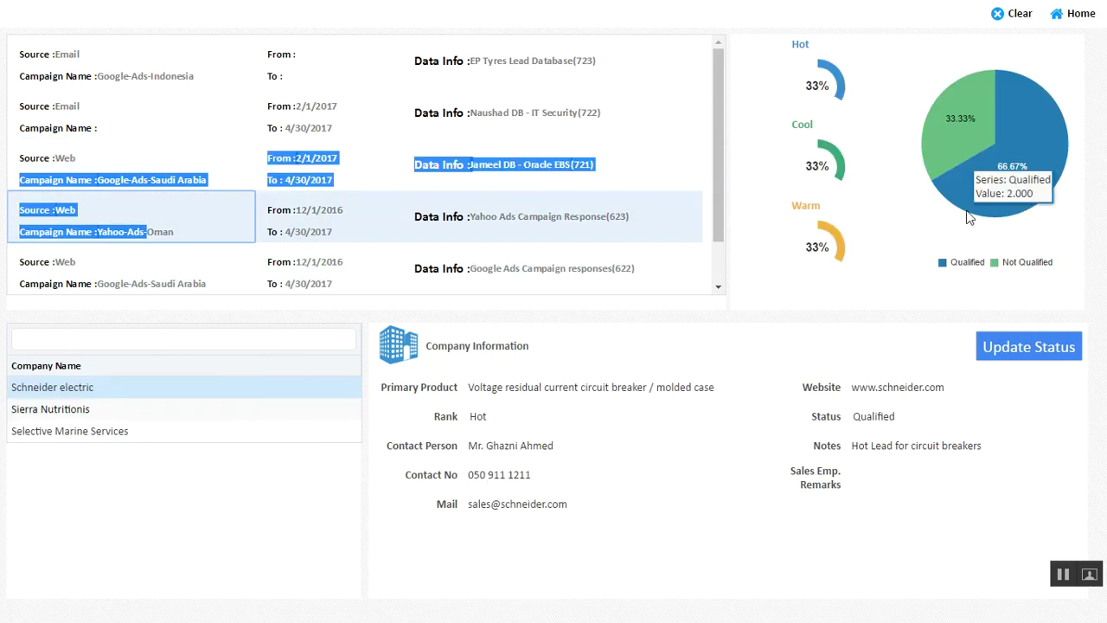
# Inspect the status update form for Schneider electric, including the sales employee remarks, and close it without saving.
pyautogui.click(1004, 355)
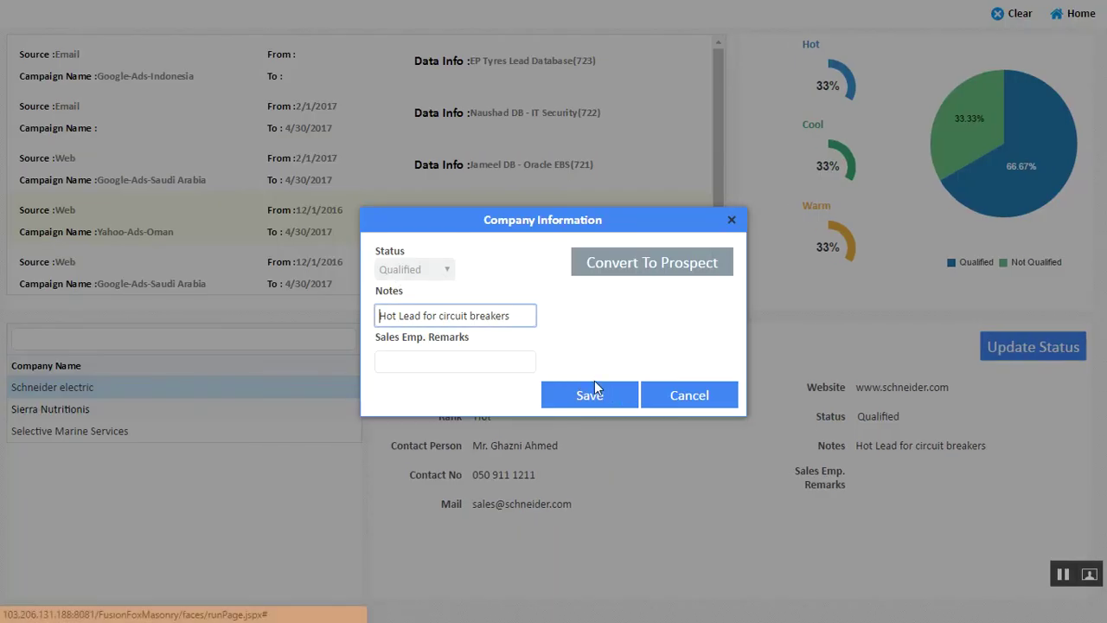
pyautogui.click(445, 361)
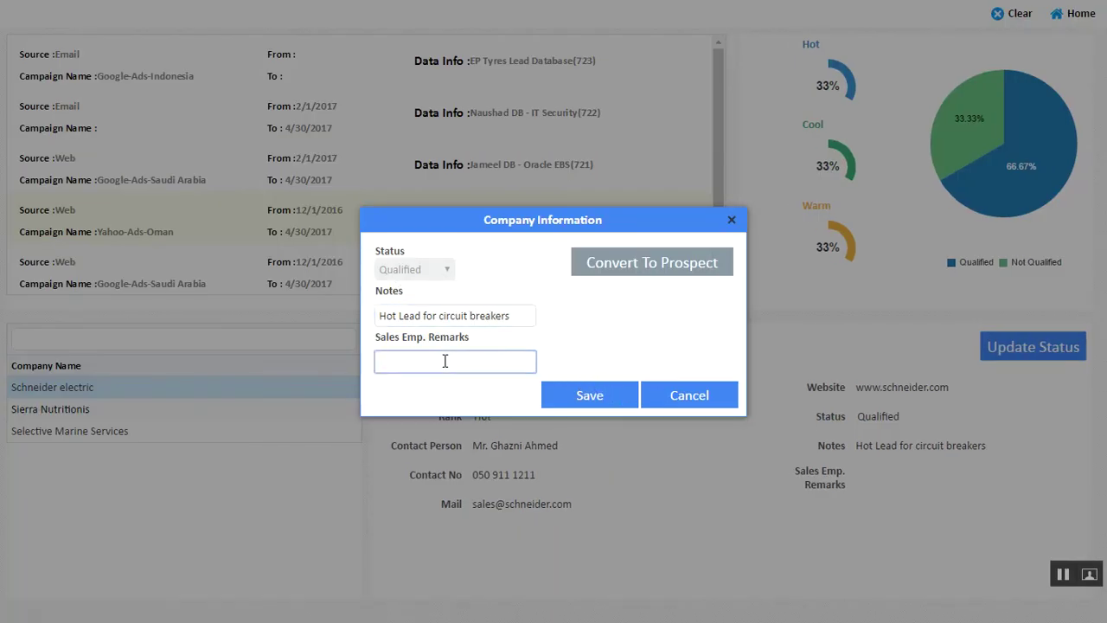
pyautogui.click(709, 398)
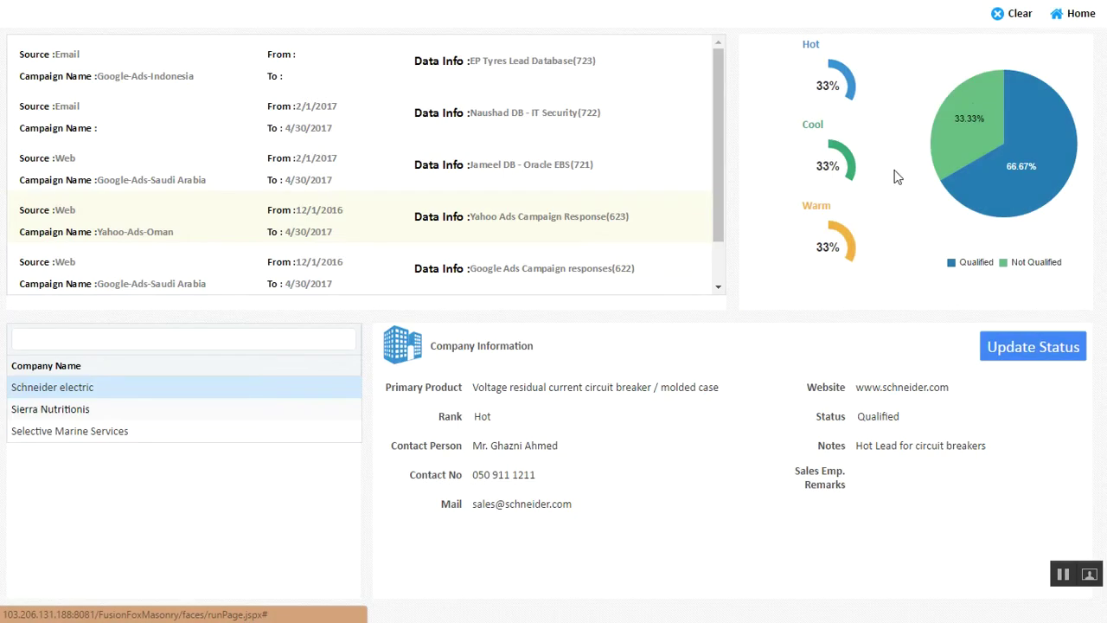
# Open Price List Management and list all price lists.
pyautogui.click(1073, 12)
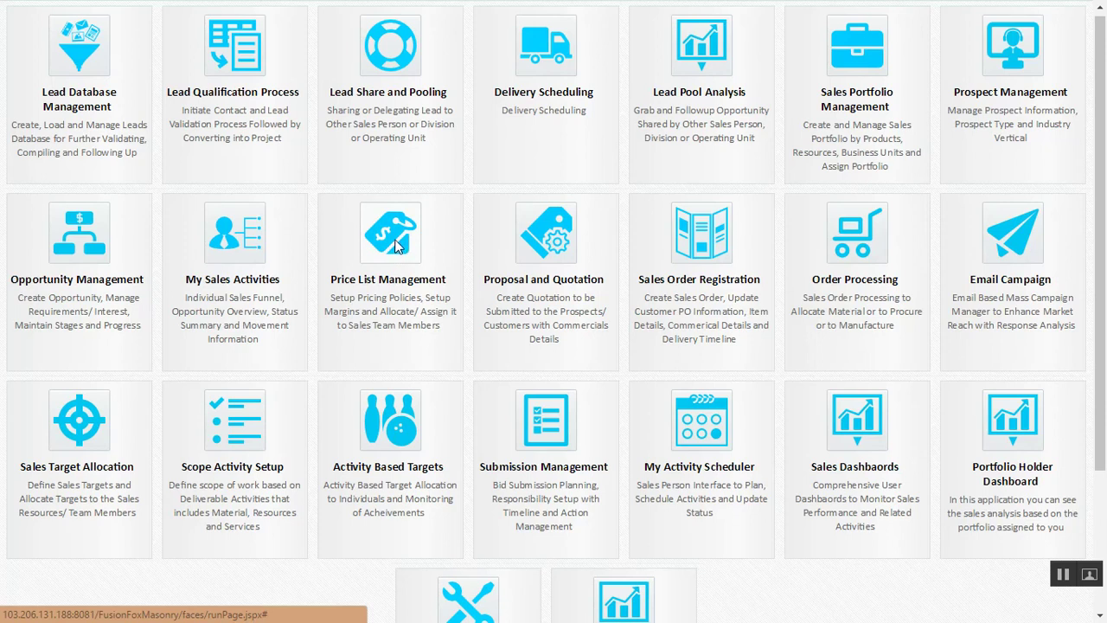
pyautogui.click(396, 246)
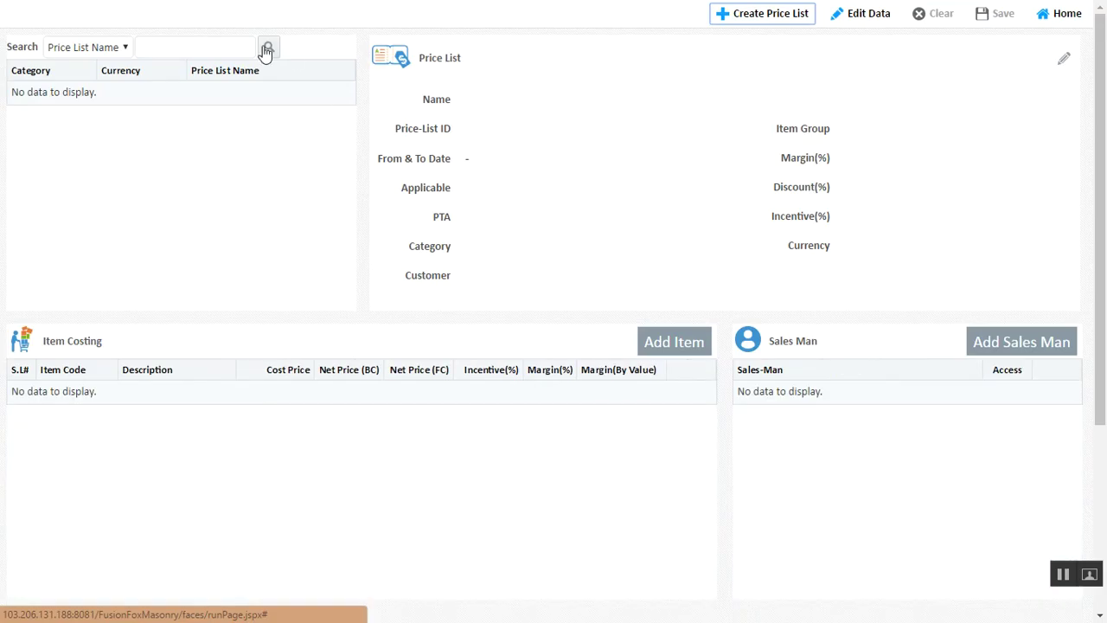
pyautogui.click(266, 49)
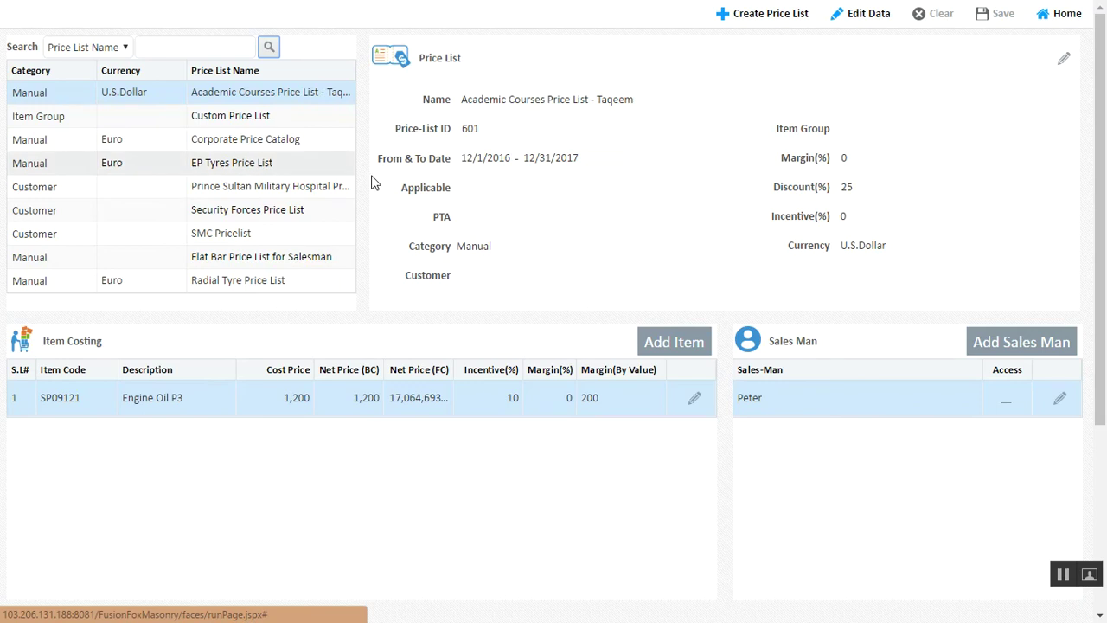
# Start a price list named Test PL, try the Customer and Item Group categories, and discard the new entry.
pyautogui.click(772, 14)
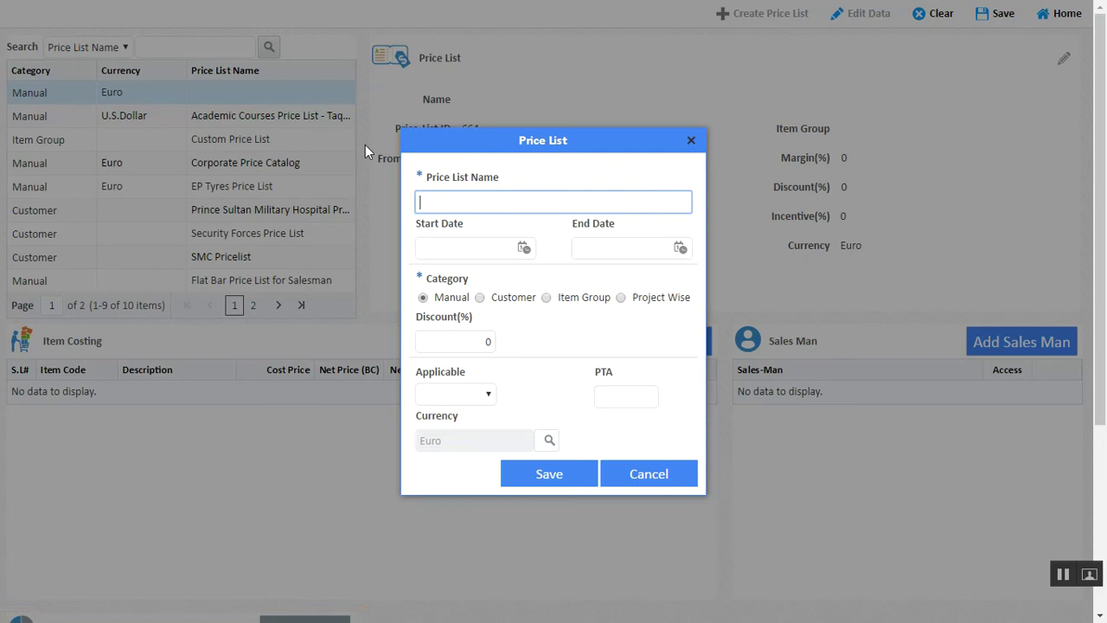
pyautogui.write('Test PL')
pyautogui.click(481, 299)
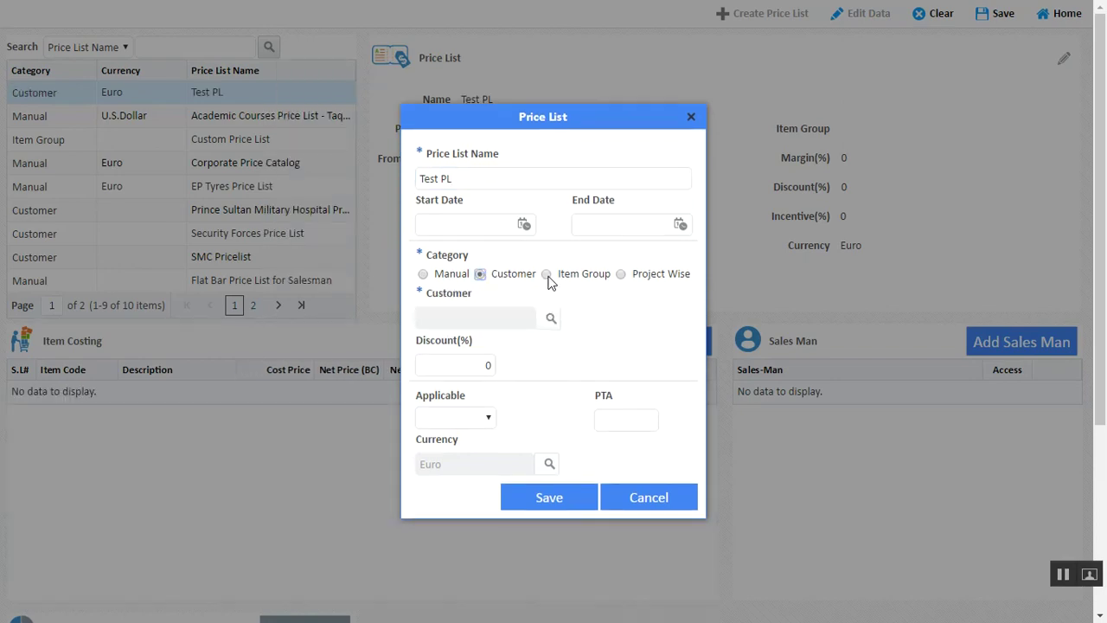
pyautogui.click(547, 275)
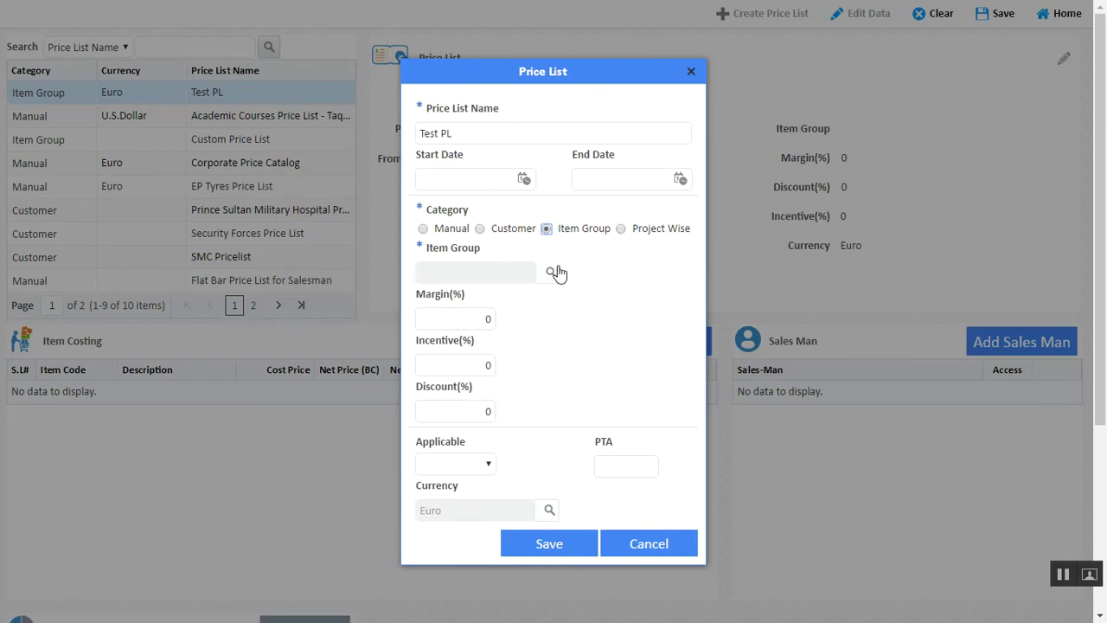
pyautogui.click(472, 364)
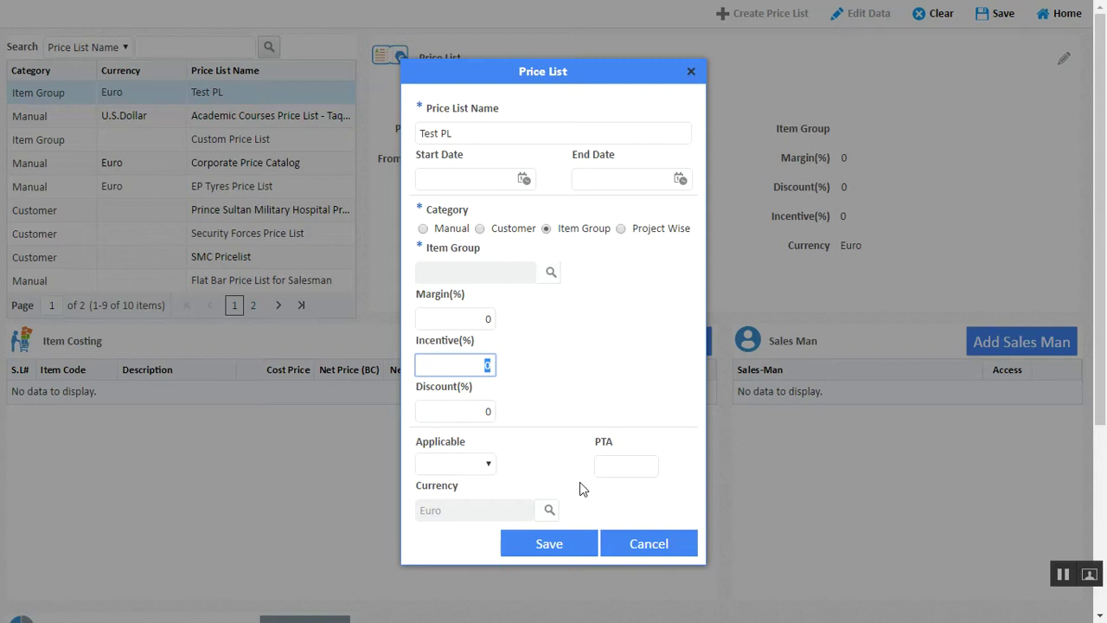
pyautogui.click(614, 543)
pyautogui.click(934, 13)
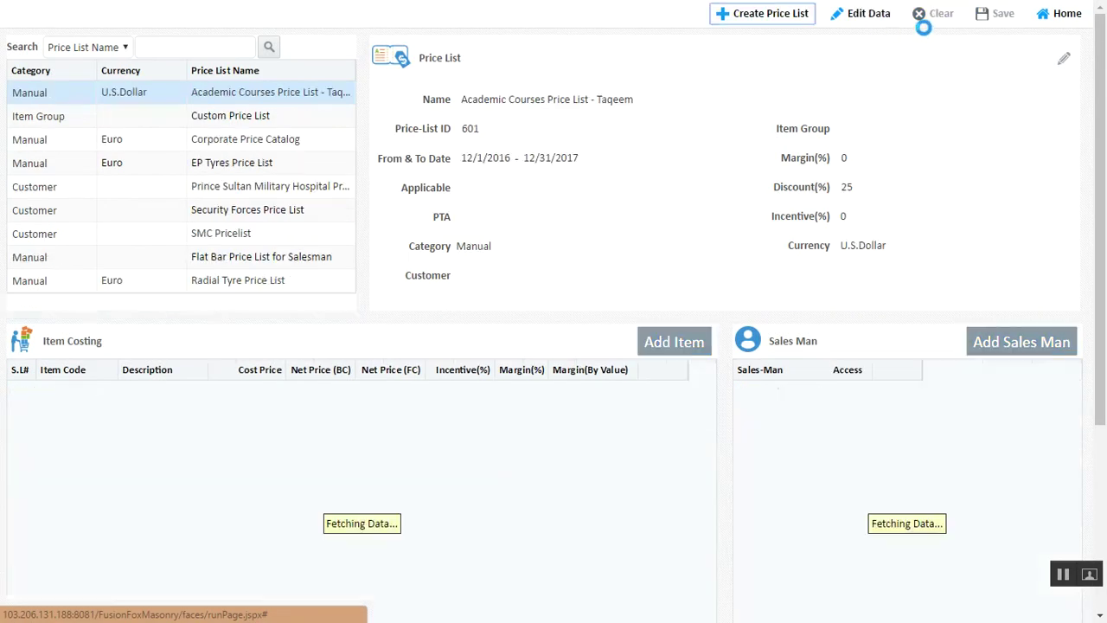
# Open Sales Target Allocation and examine the first two salespeople's allocations and product values under the Q1-2017 - Gluten Free Products target.
pyautogui.click(1066, 13)
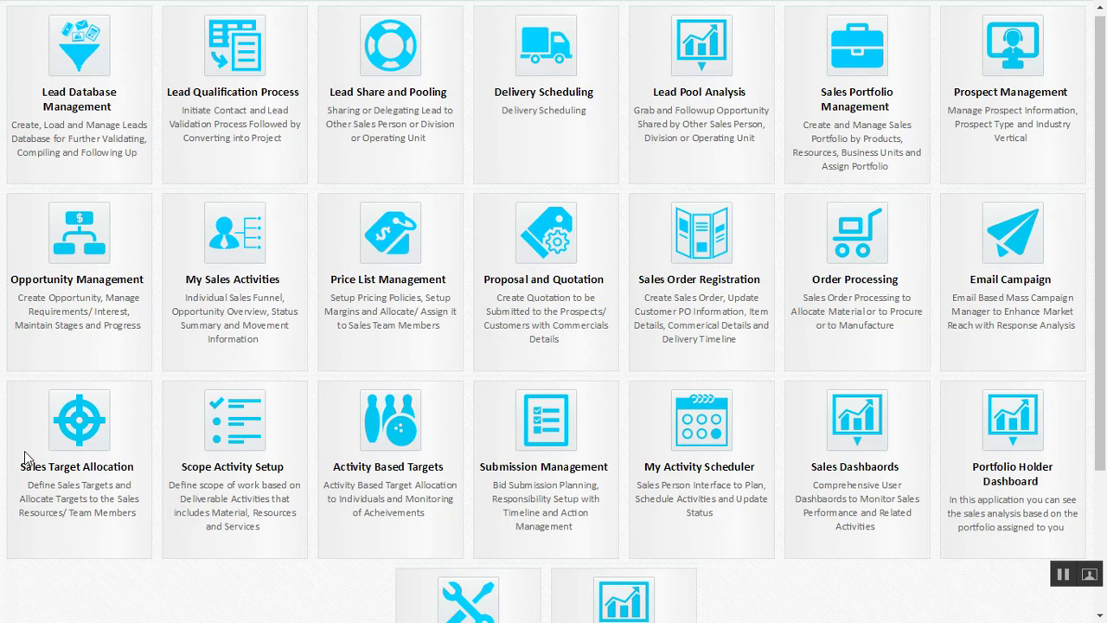
pyautogui.click(76, 428)
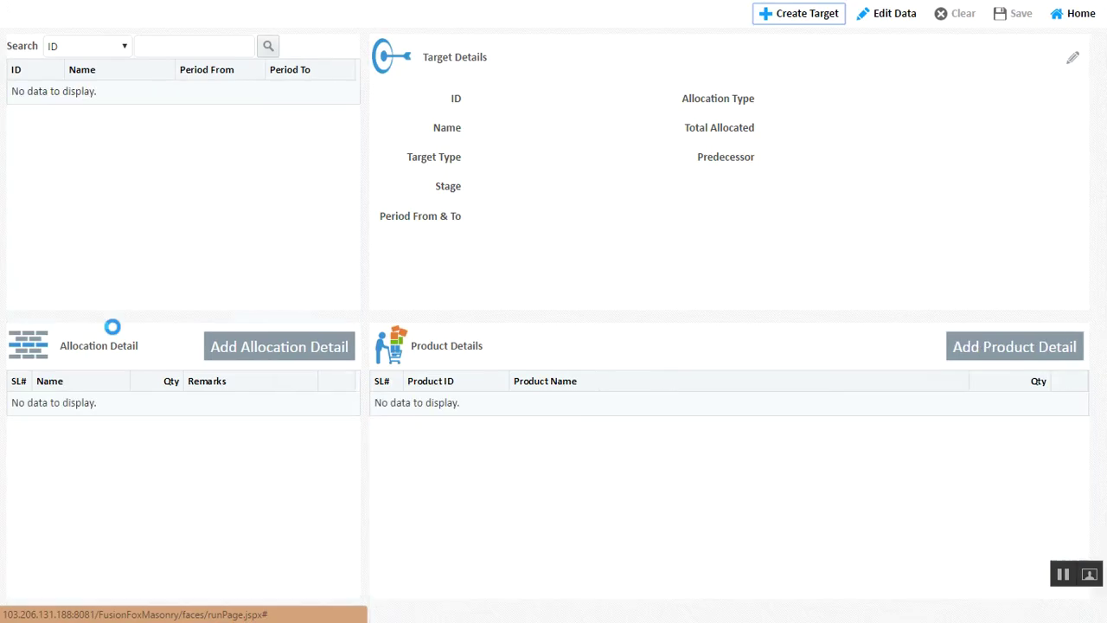
pyautogui.click(266, 48)
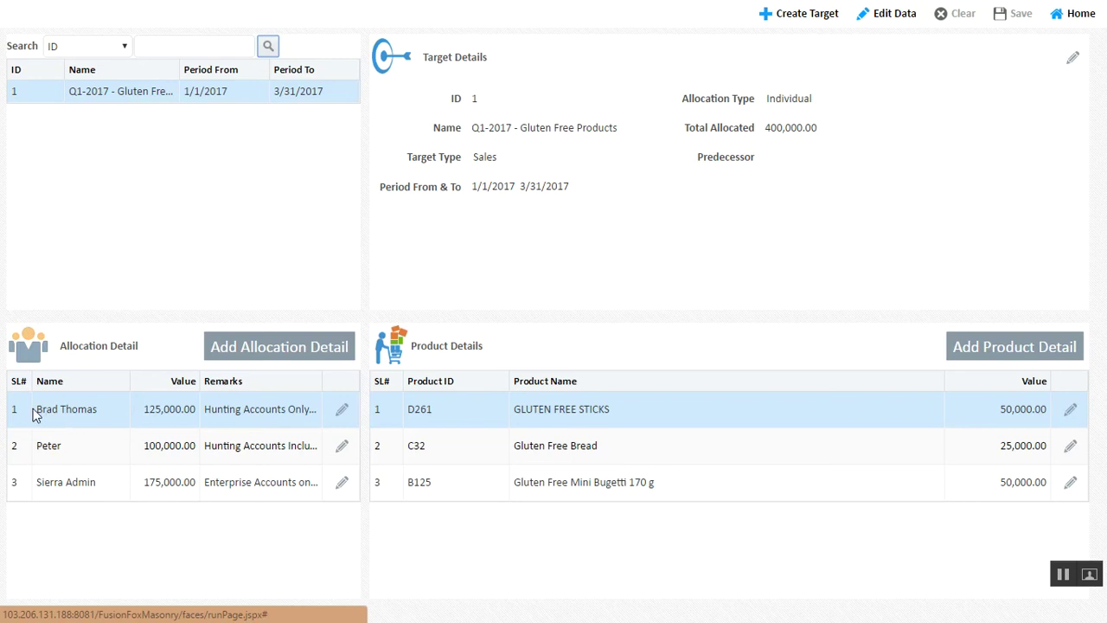
pyautogui.click(165, 411)
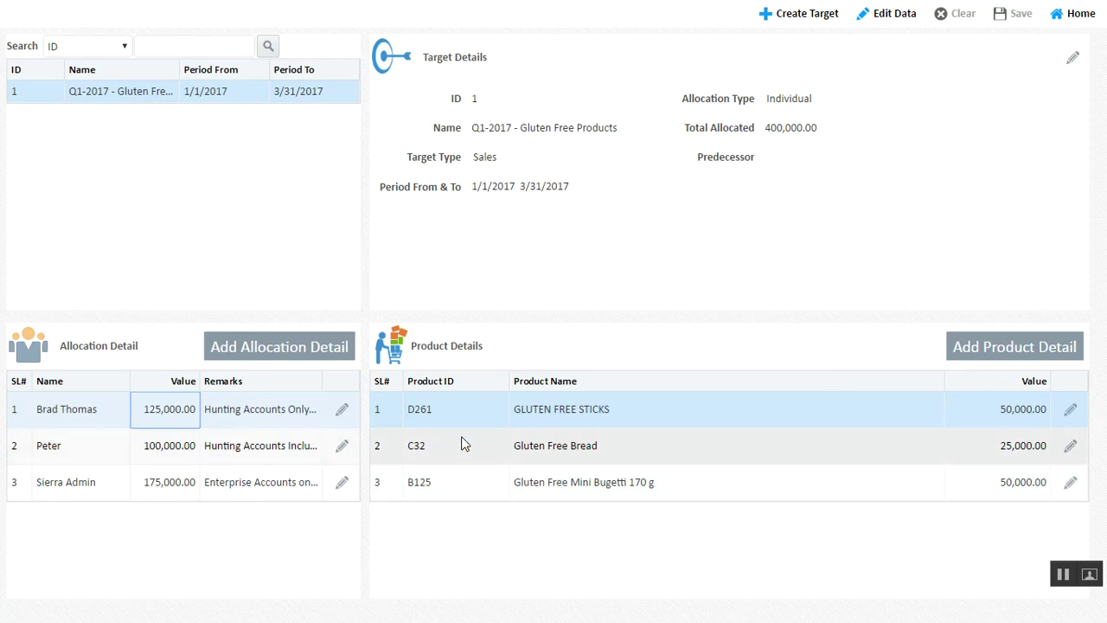
pyautogui.click(212, 450)
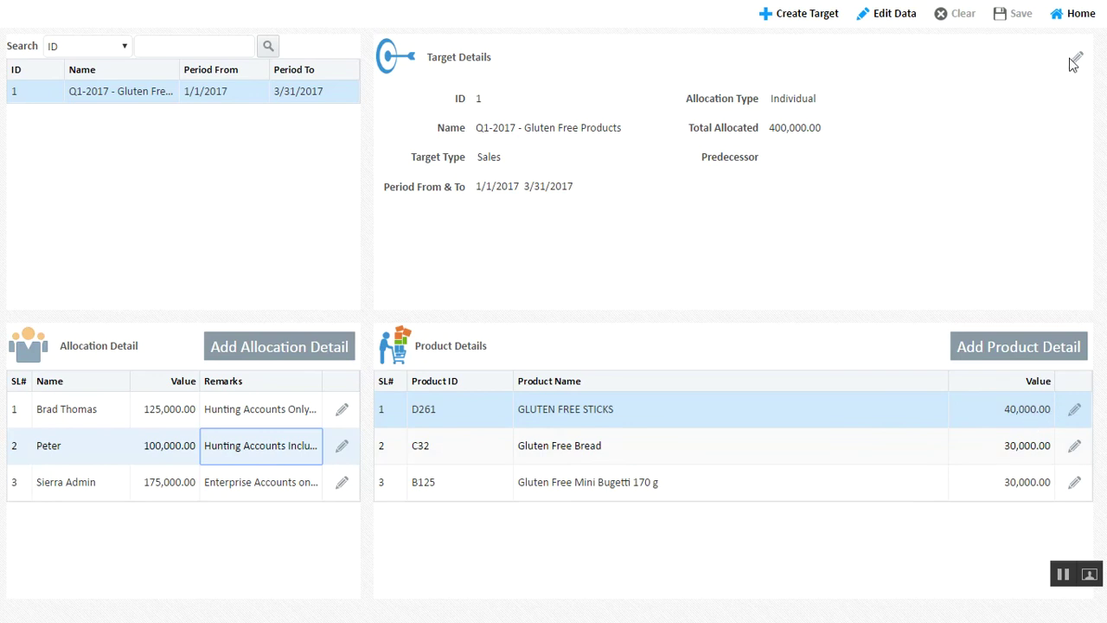
pyautogui.click(1069, 24)
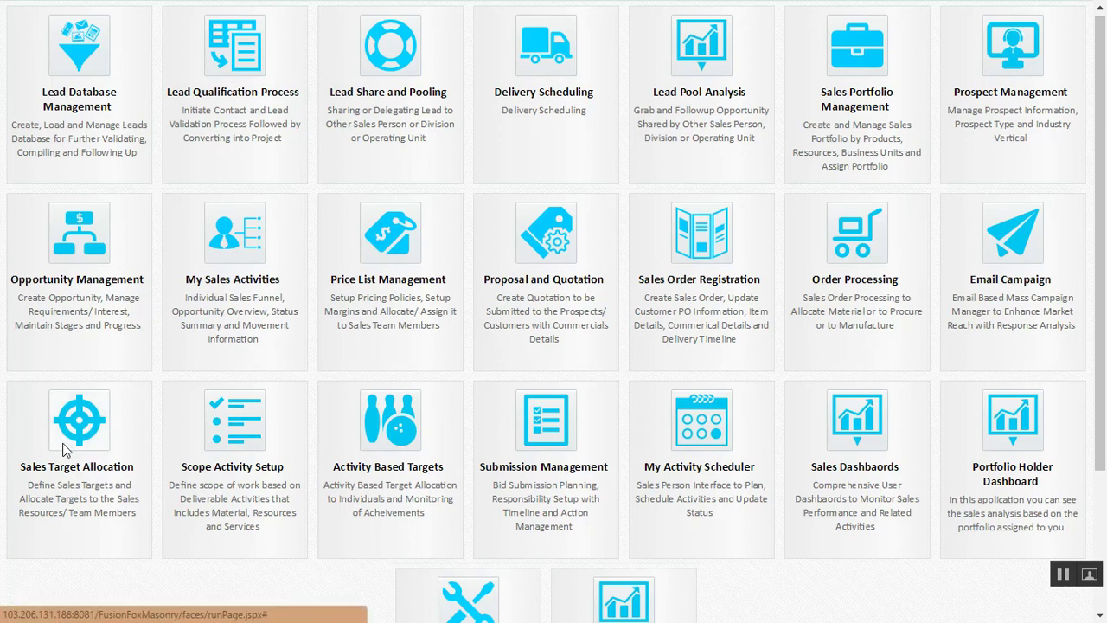
# Open Activity Based Targets and examine the team's meeting allocations and achievements for Q1 Sales Team Target - Gluten Free Products.
pyautogui.click(388, 439)
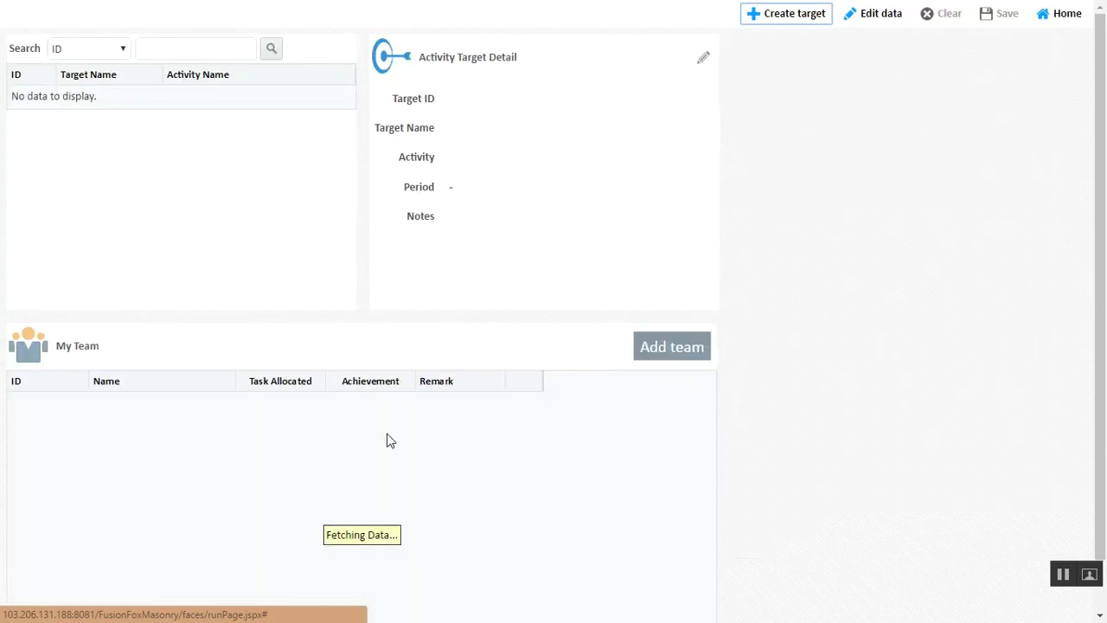
pyautogui.click(277, 52)
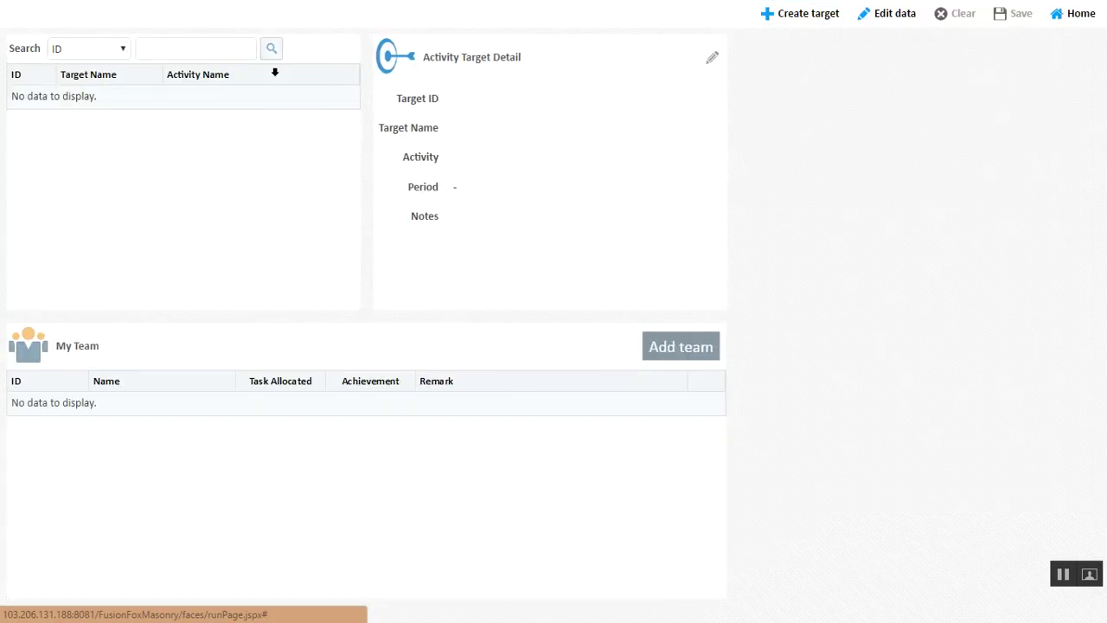
pyautogui.click(287, 102)
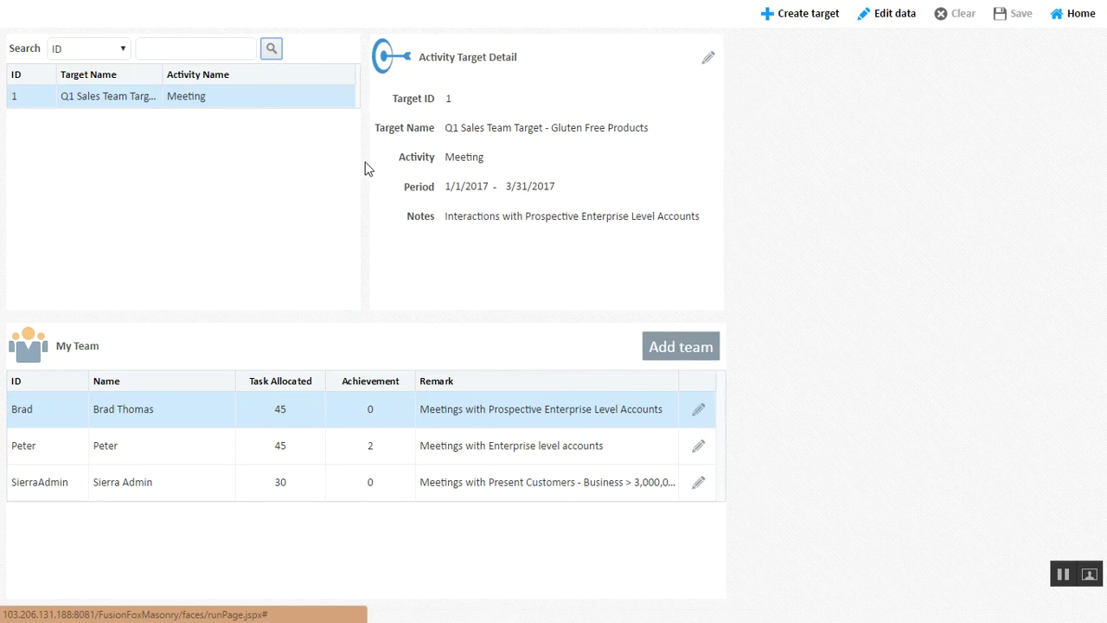
pyautogui.click(190, 462)
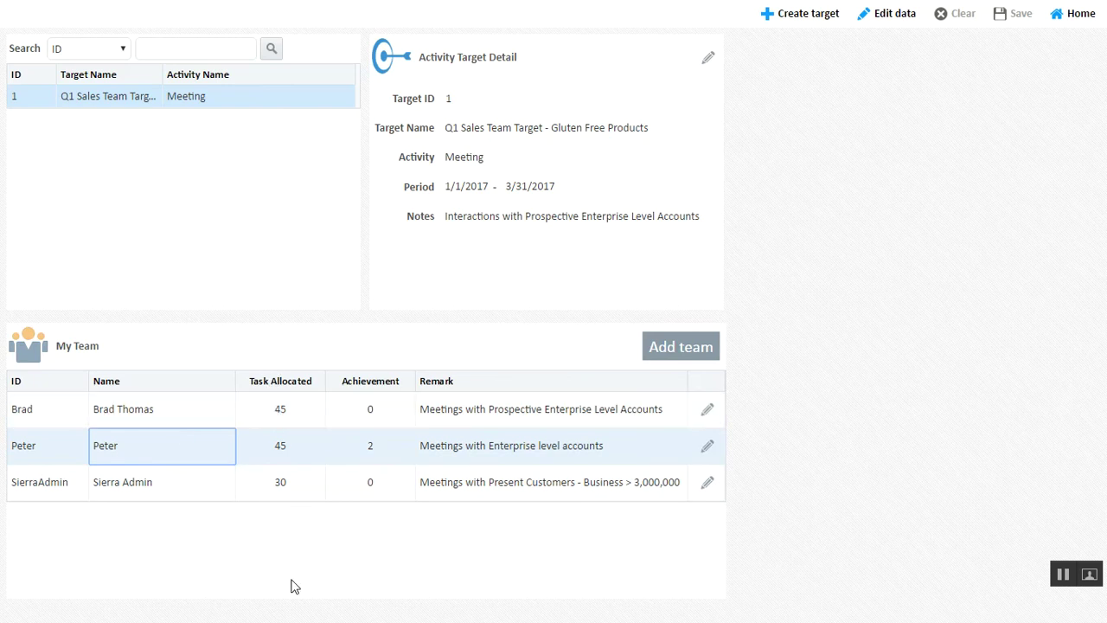
pyautogui.click(98, 410)
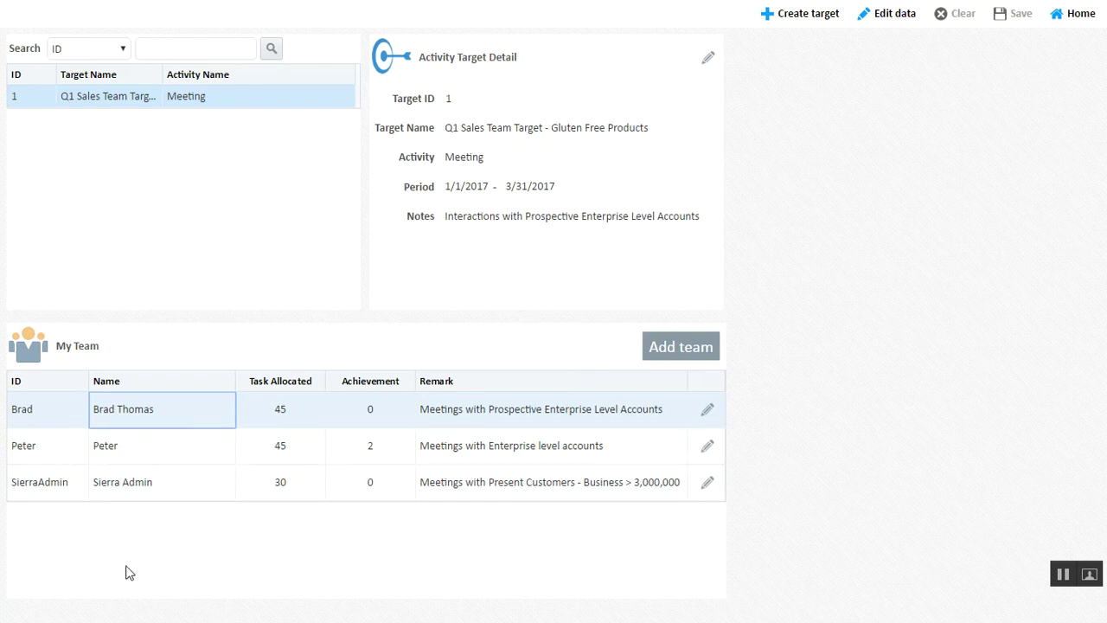
pyautogui.click(1080, 15)
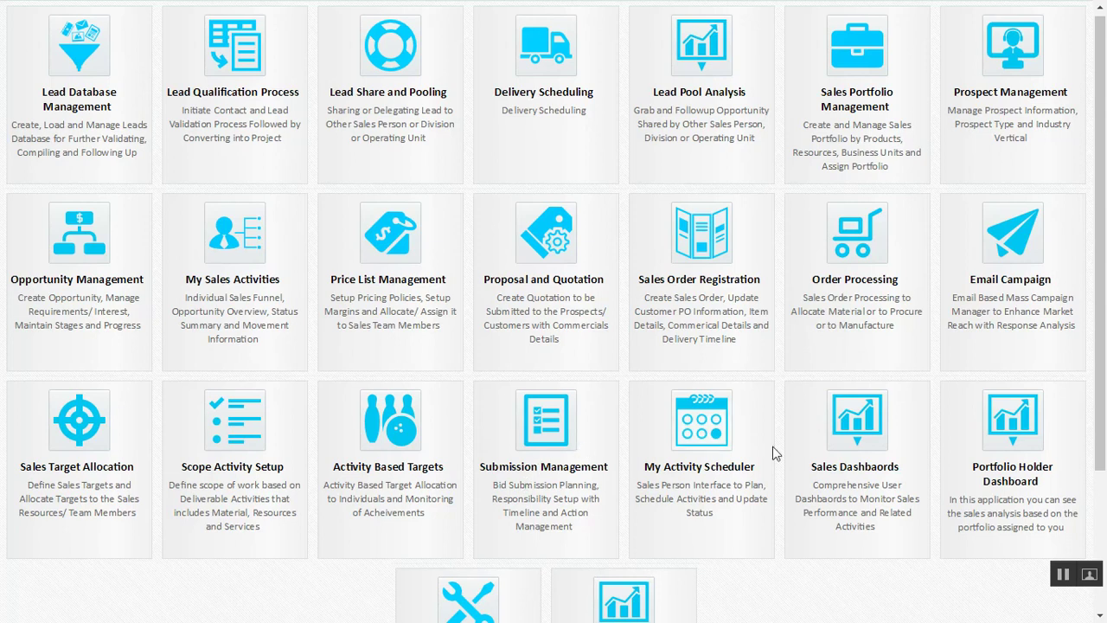
# Open the Sales Dashboards and review the top sales person, top customers, region-wise sales and product sales charts.
pyautogui.click(848, 459)
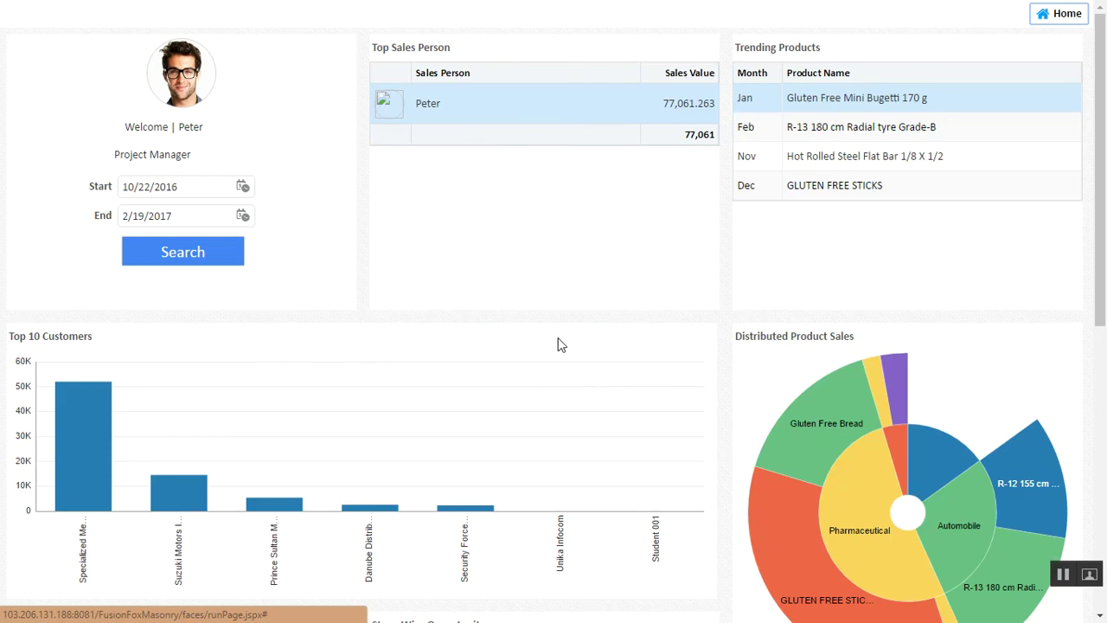
pyautogui.click(481, 119)
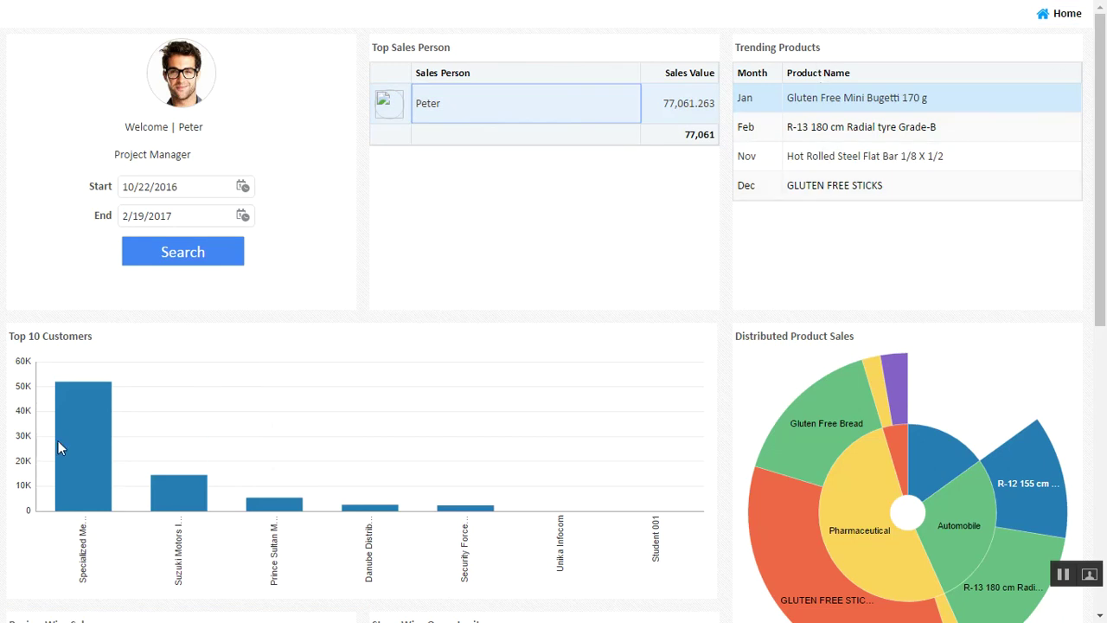
pyautogui.scroll(-2, 877, 470)
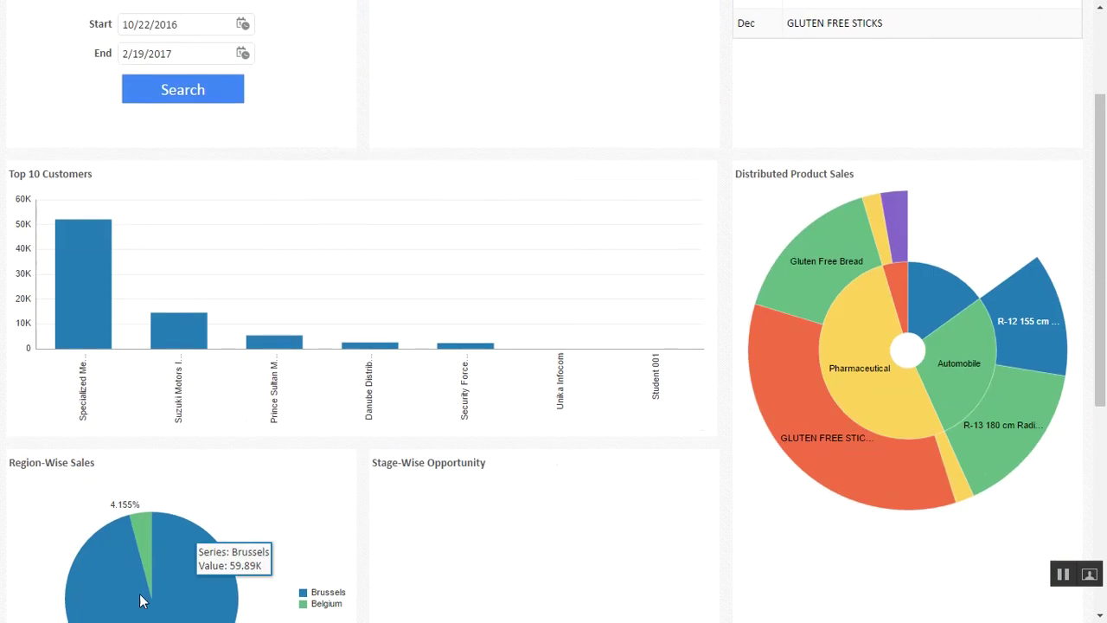
pyautogui.scroll(2, 518, 405)
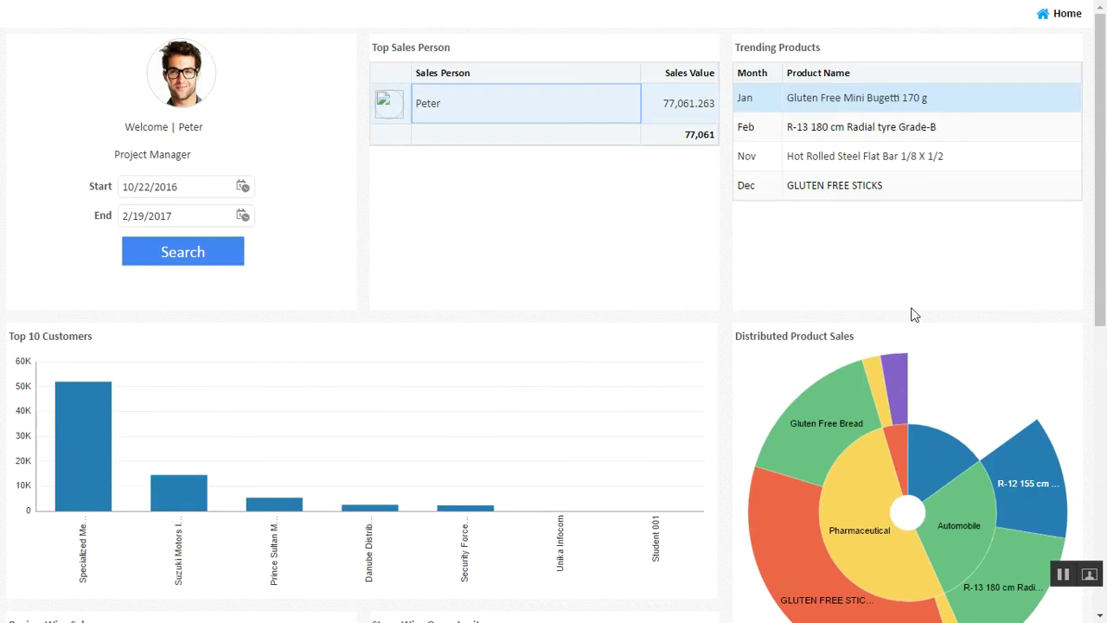
pyautogui.click(1056, 18)
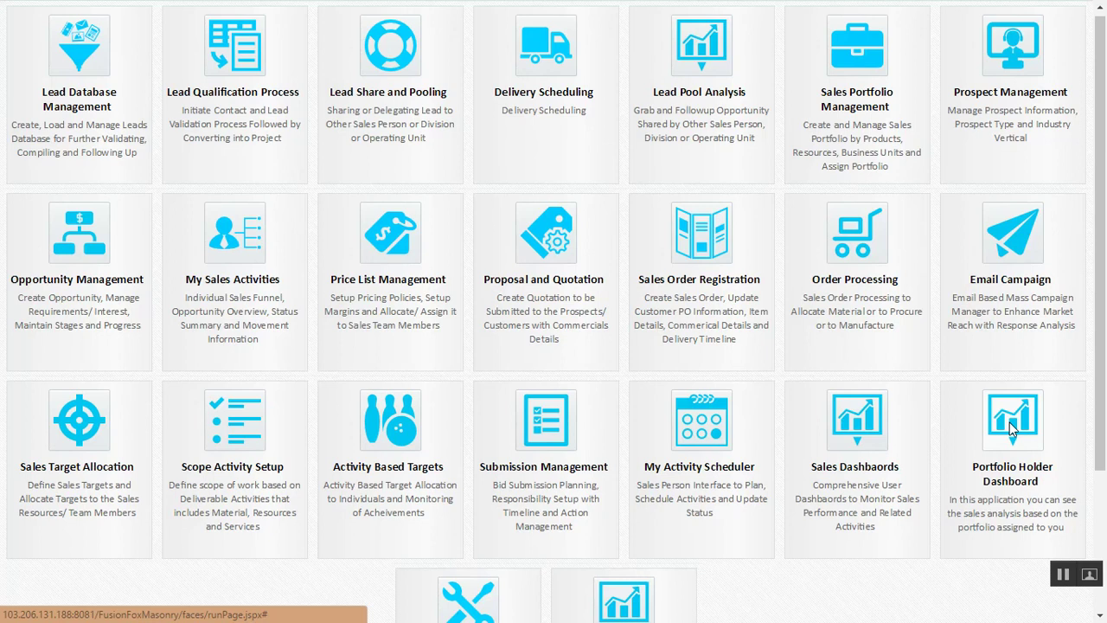
# Open the Portfolio Holder Dashboard, load the Sales Portfolio data and review its opportunity charts down to Vertical Wise Opportunities.
pyautogui.click(1009, 422)
pyautogui.click(1009, 422)
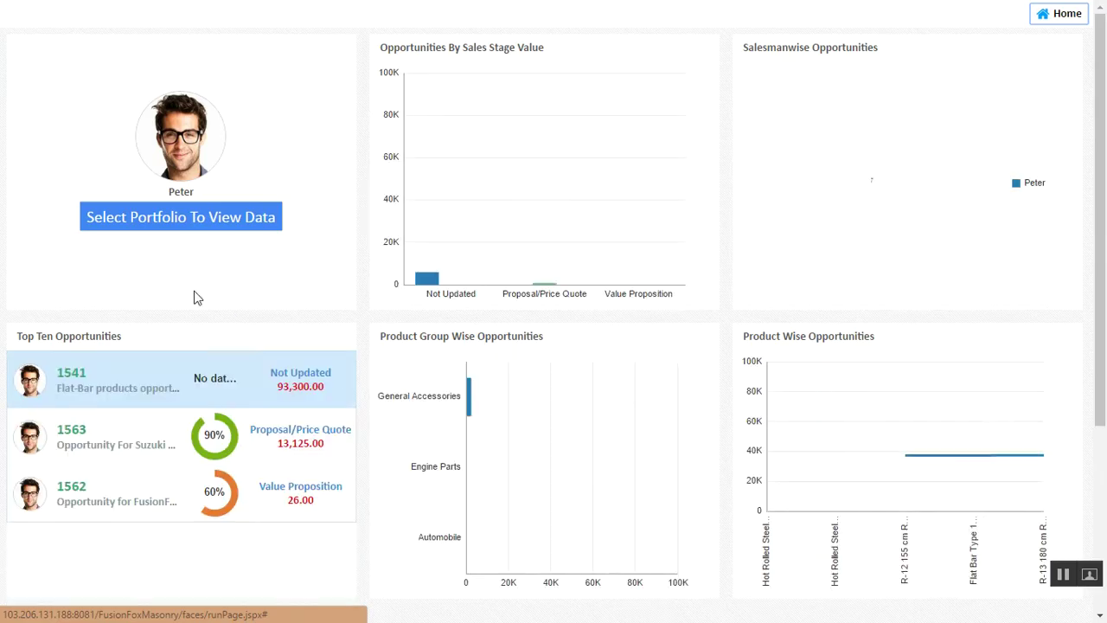
pyautogui.click(197, 218)
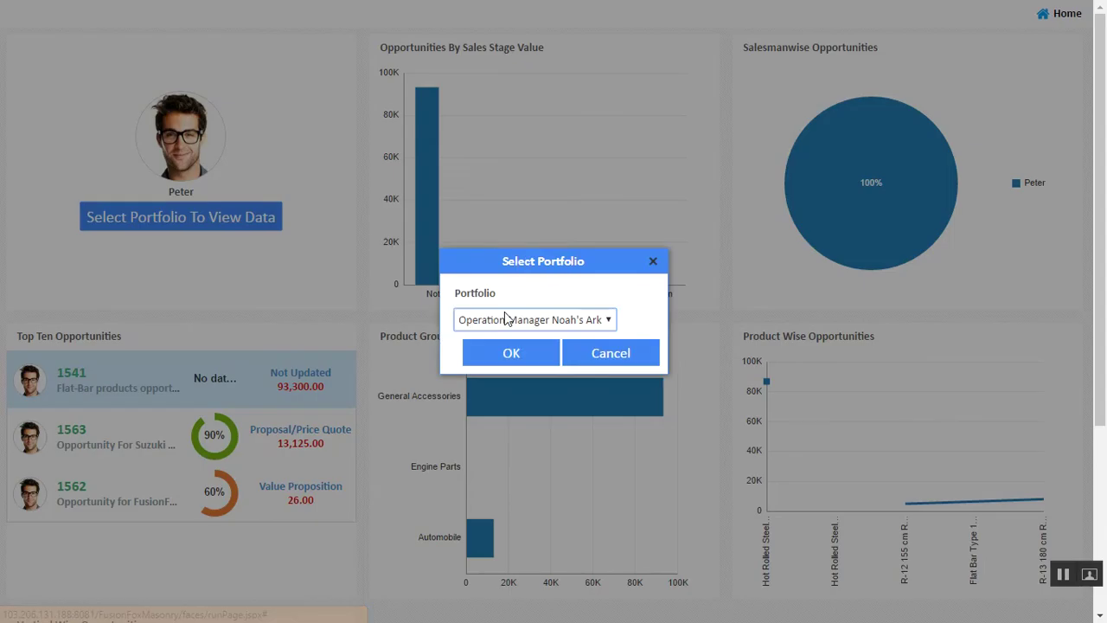
pyautogui.click(504, 314)
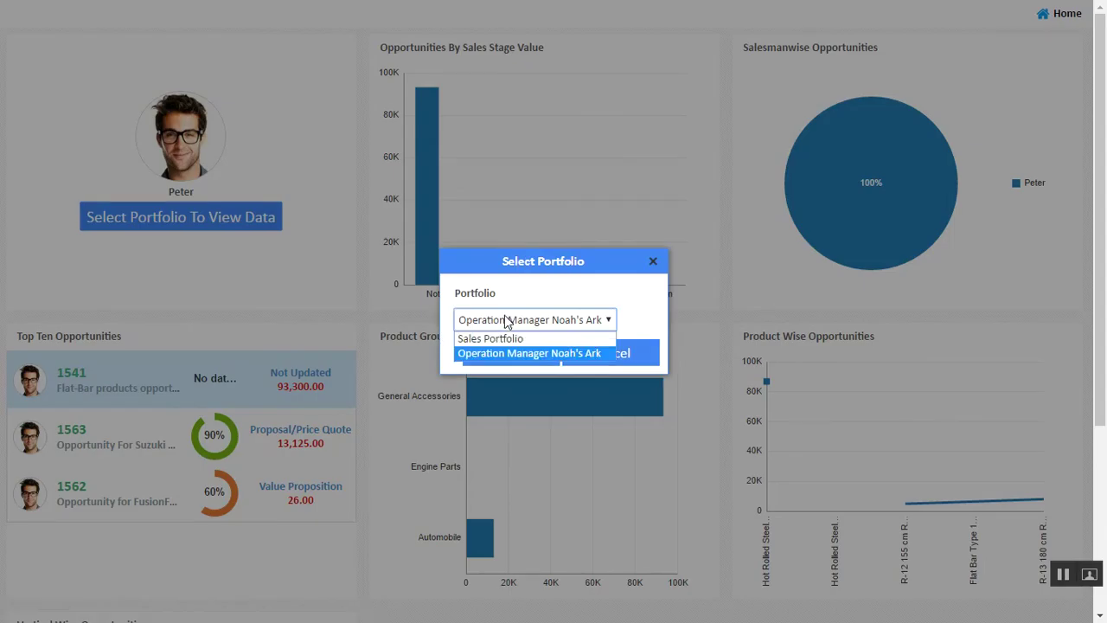
pyautogui.click(497, 338)
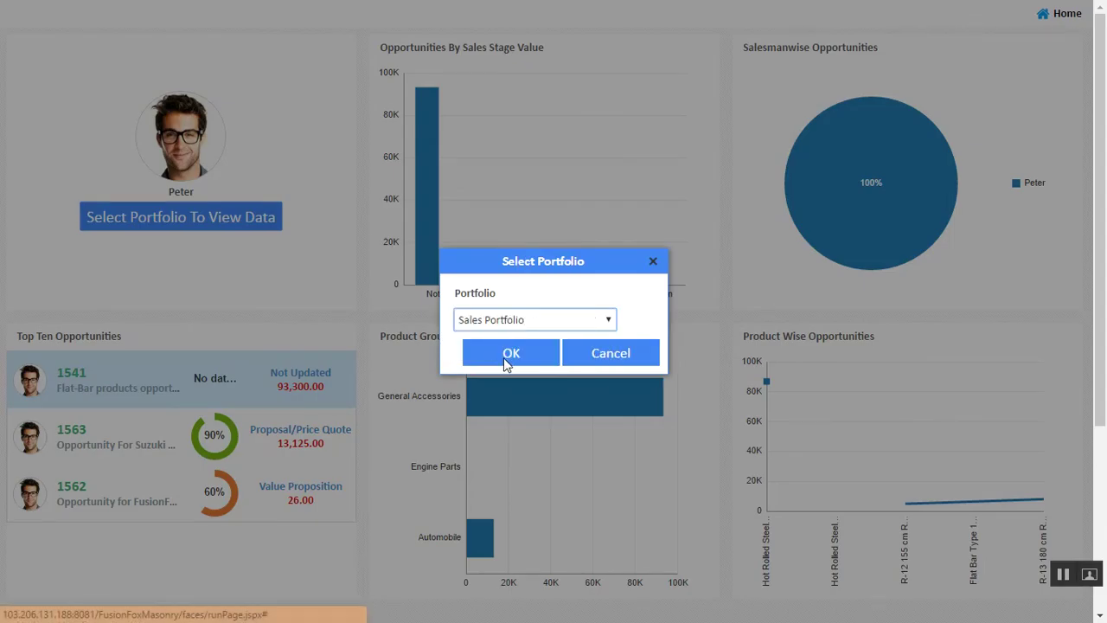
pyautogui.click(509, 354)
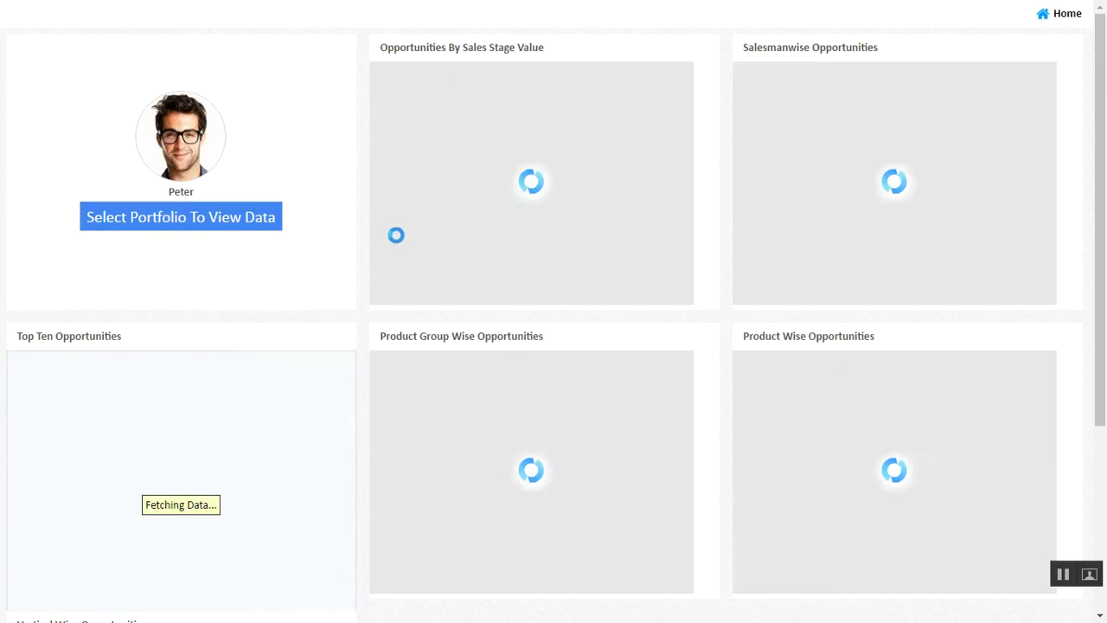
pyautogui.scroll(-3, 424, 357)
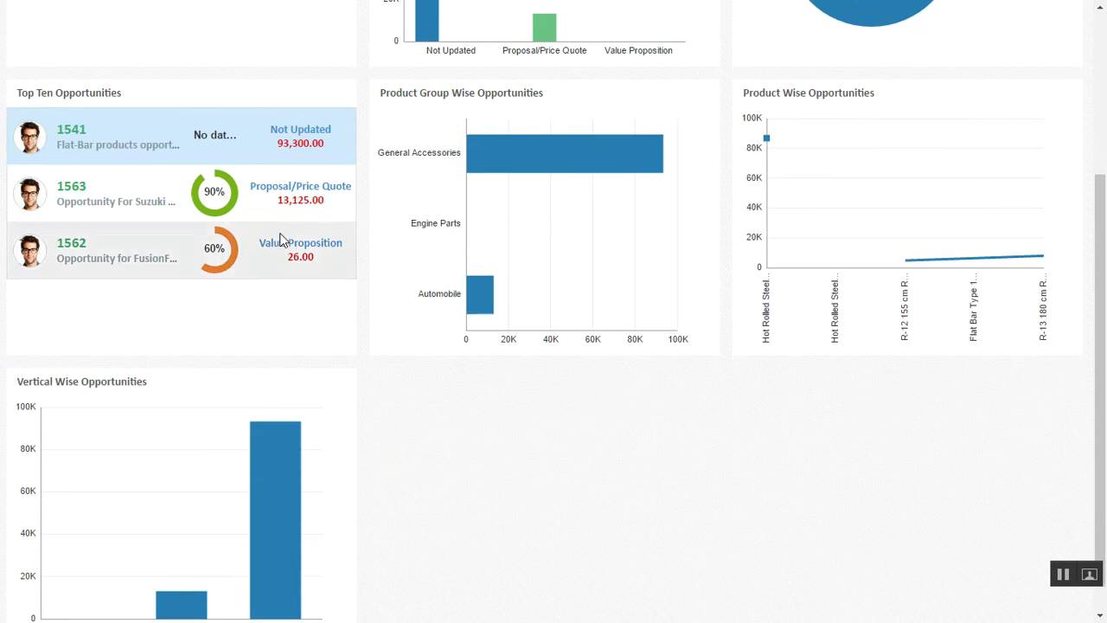
pyautogui.scroll(3, 279, 239)
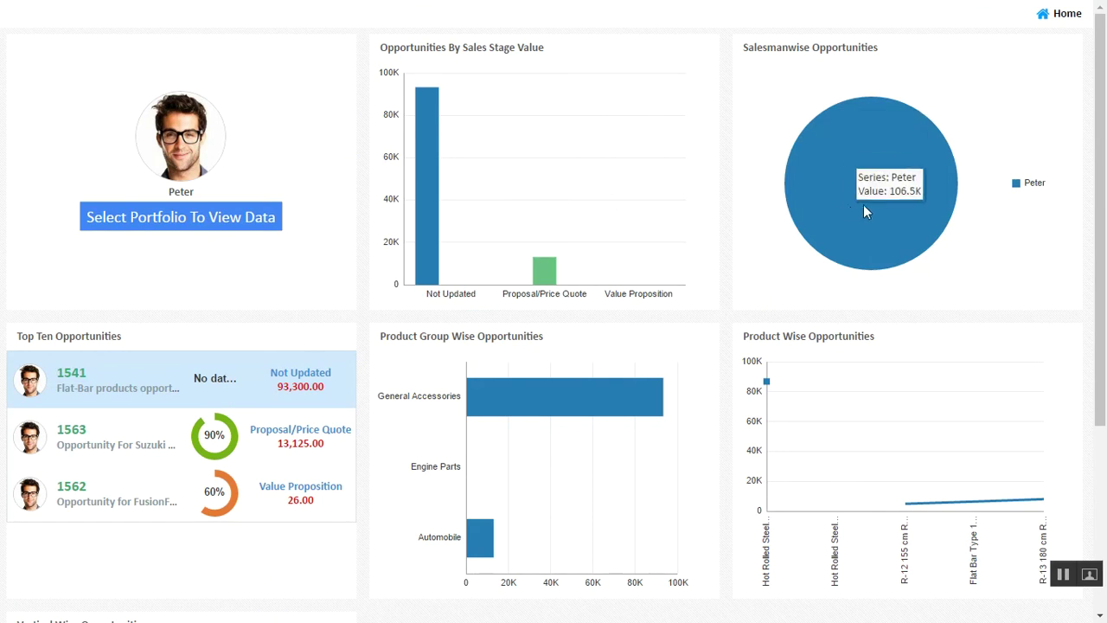